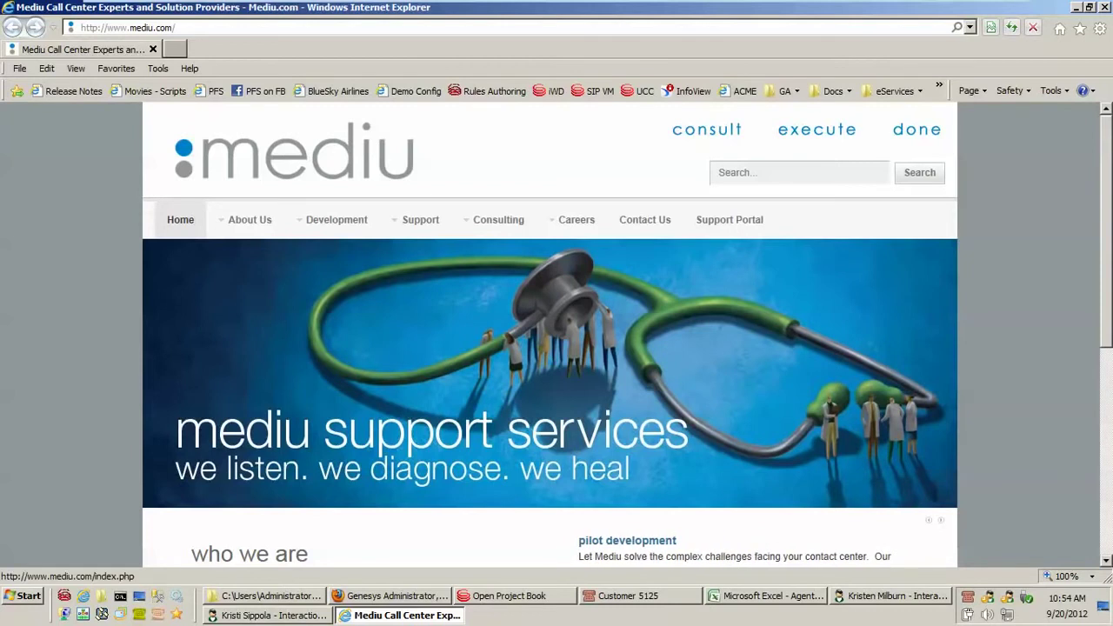
Minimize the Mediu website and reposition the agent's Interaction Workspace bar and the Customer 5125 softphone on the desktop.
left_click(1076, 7)
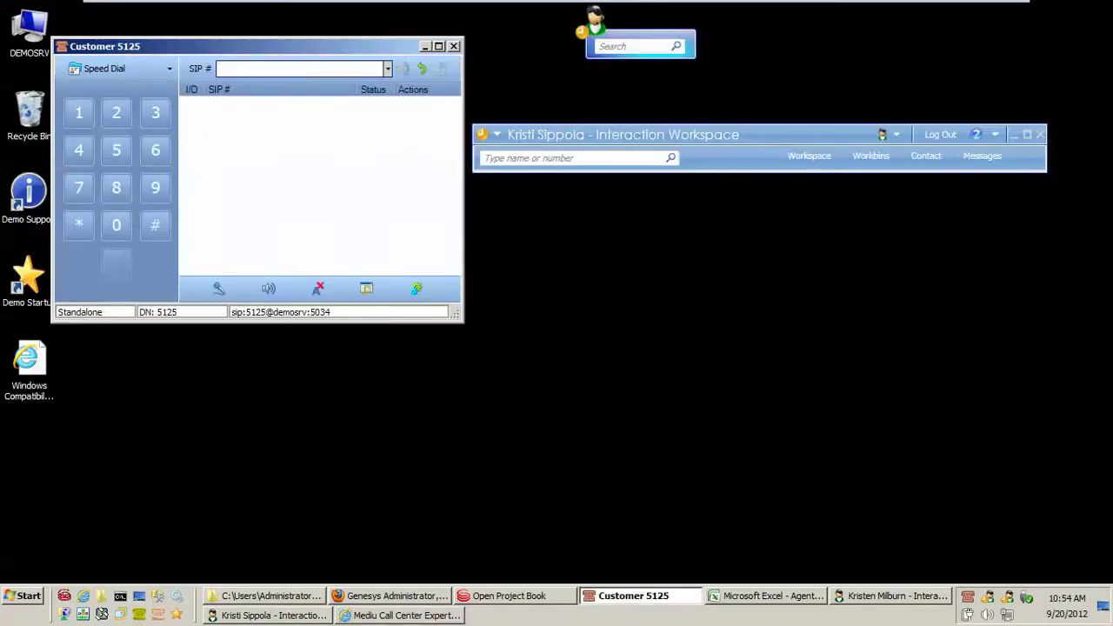
left_click_drag(623, 135, 649, 123)
mouse_move(608, 34)
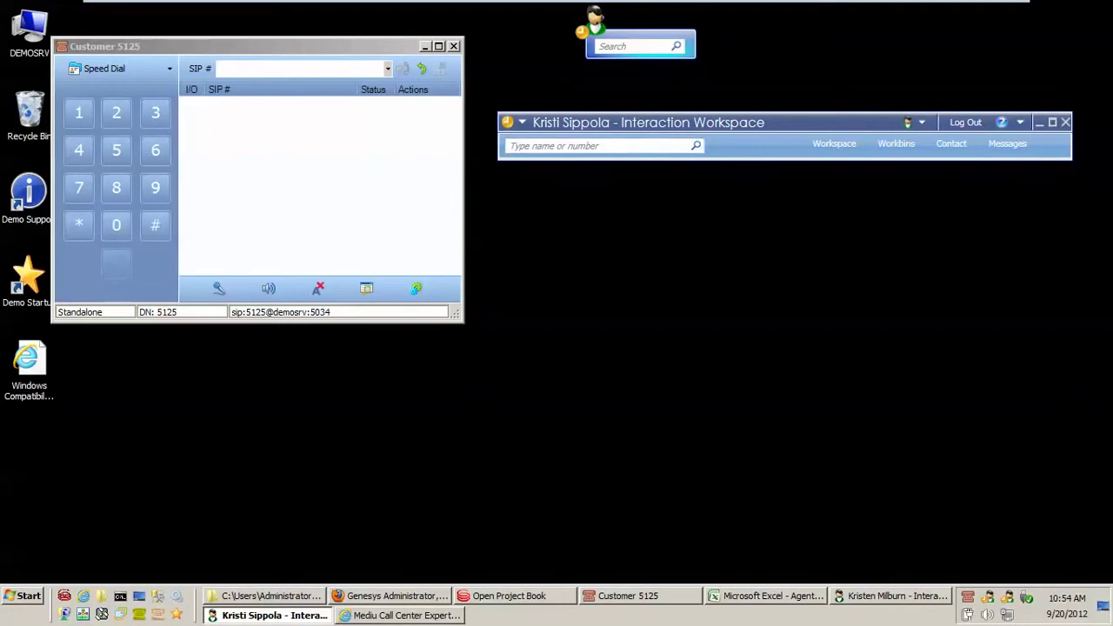
mouse_move(258, 47)
left_mouse_down()
mouse_move(270, 82)
mouse_move(247, 49)
left_mouse_up()
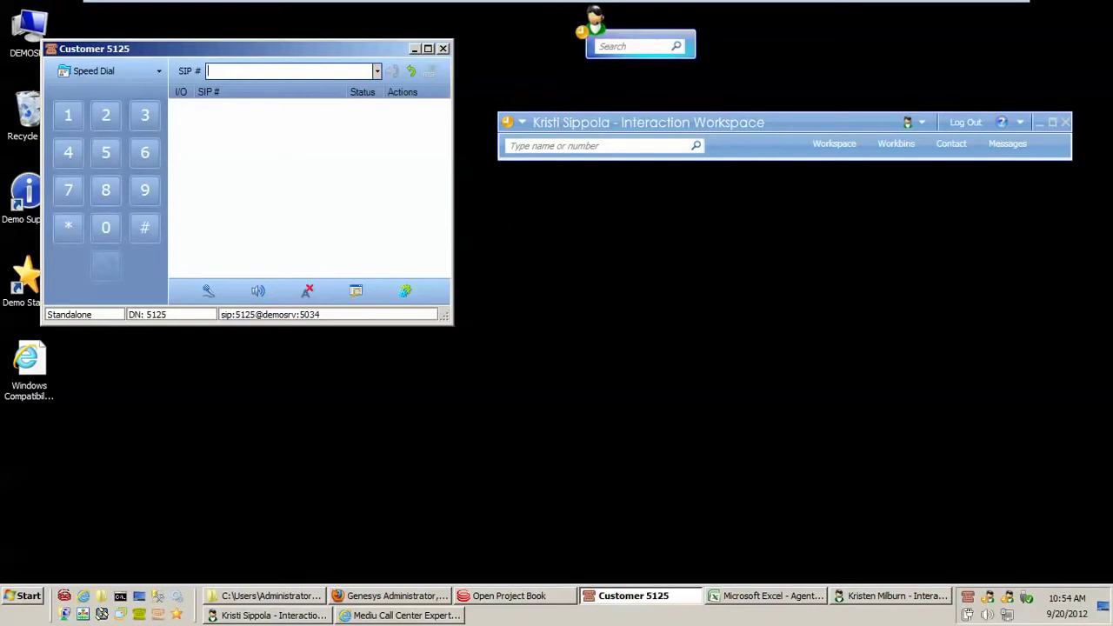
Review the columns of the inbound and outbound BlueSky agent scripting results in the Excel workbook, then minimize it.
left_click(766, 596)
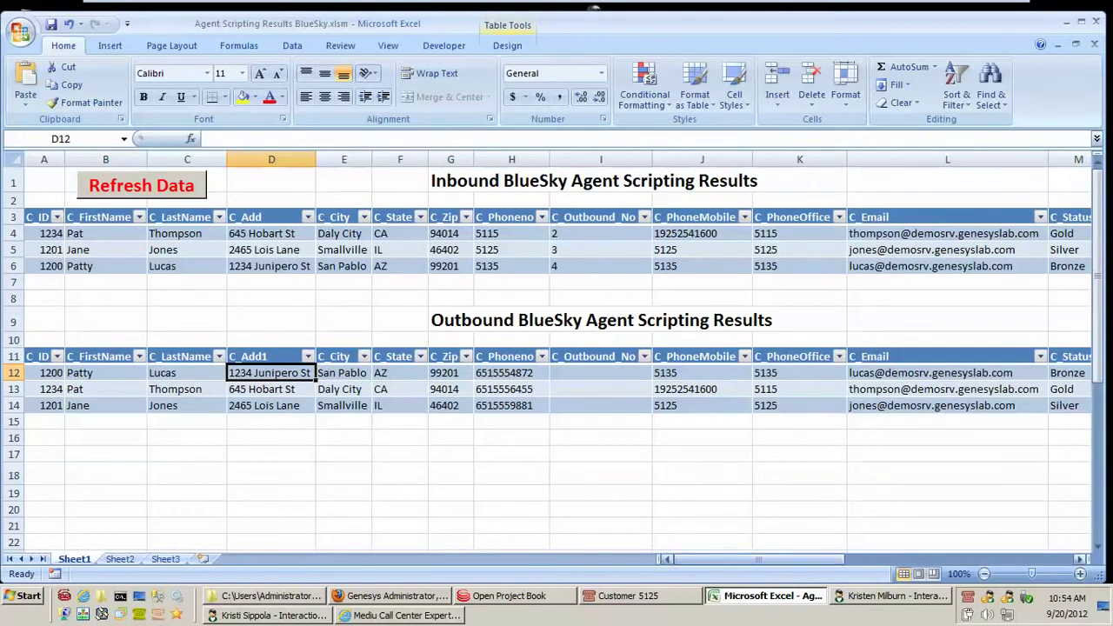
left_click_drag(758, 560, 968, 559)
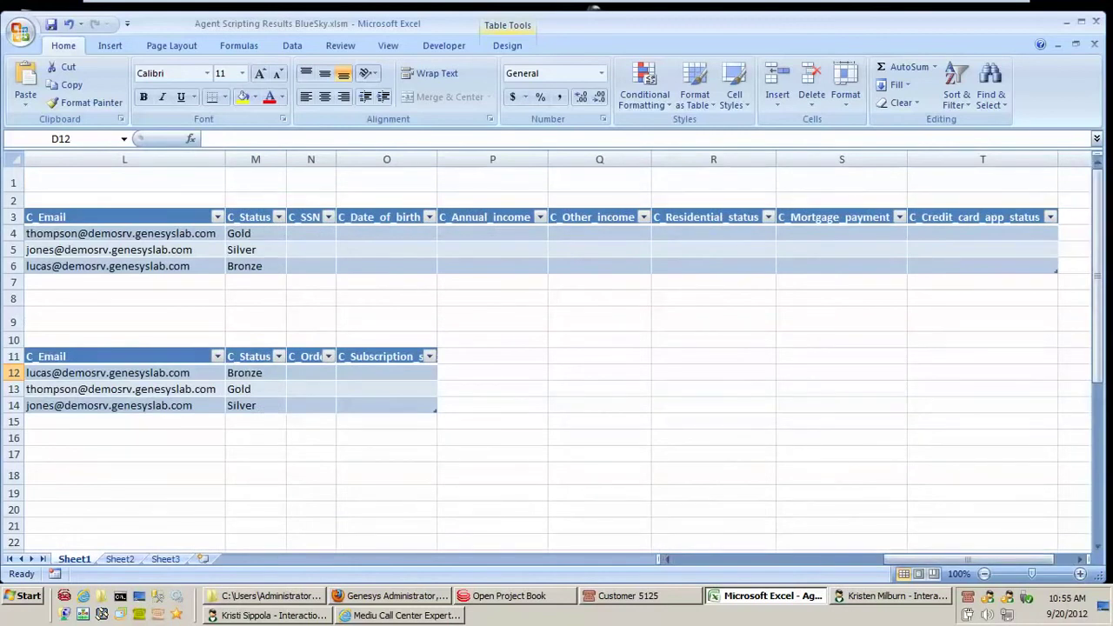
left_click_drag(970, 559, 757, 559)
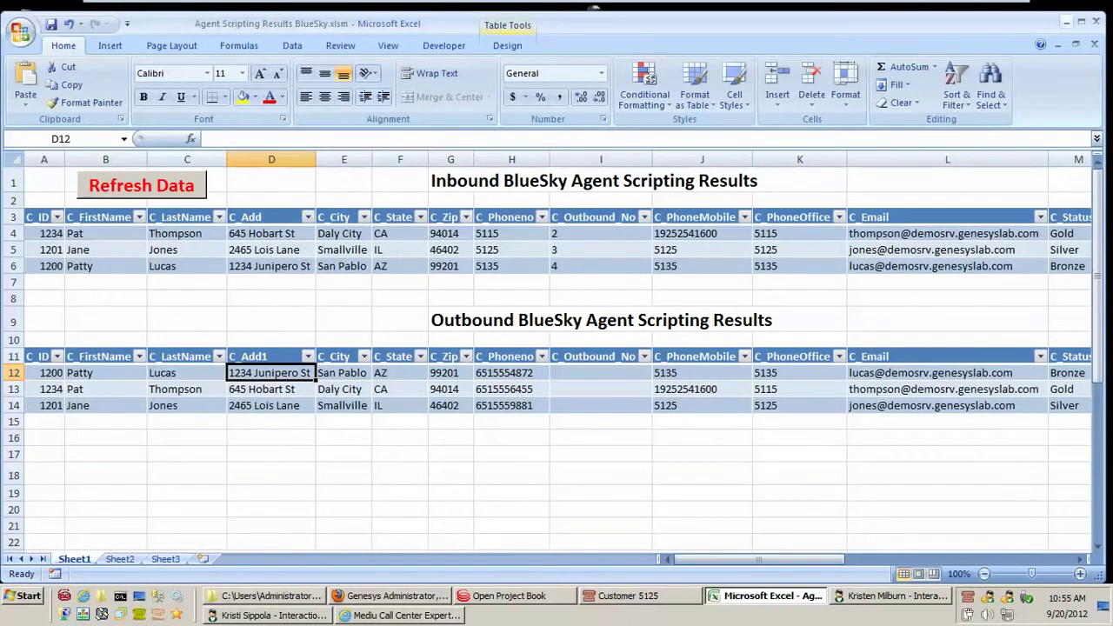
left_click(1067, 21)
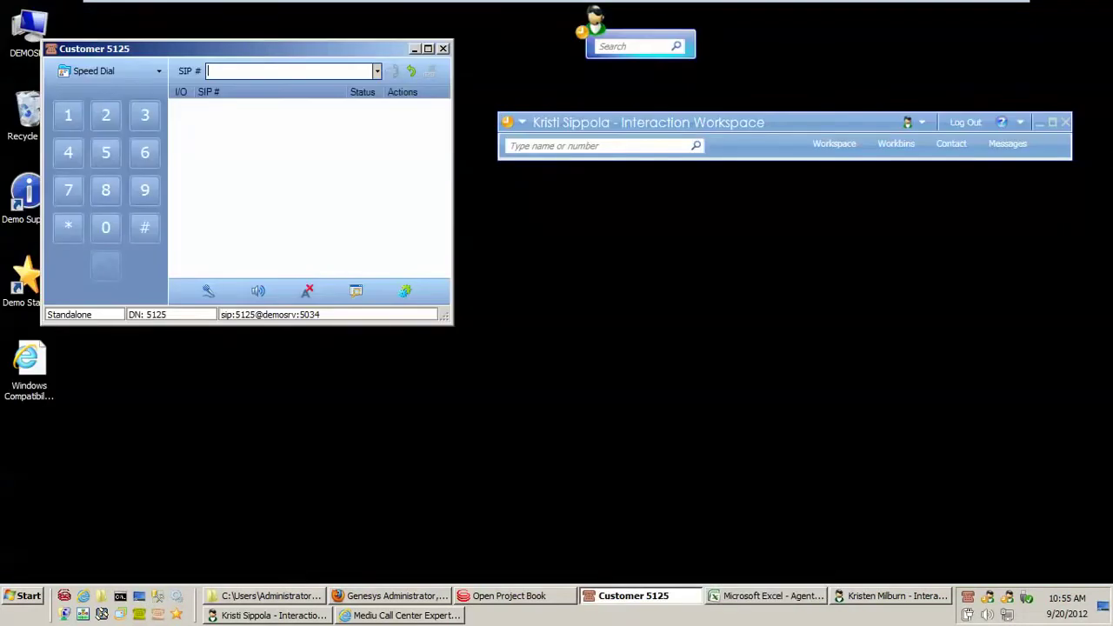
Bring up the Open Project Book window, examine the available project books, and minimize it.
mouse_move(517, 596)
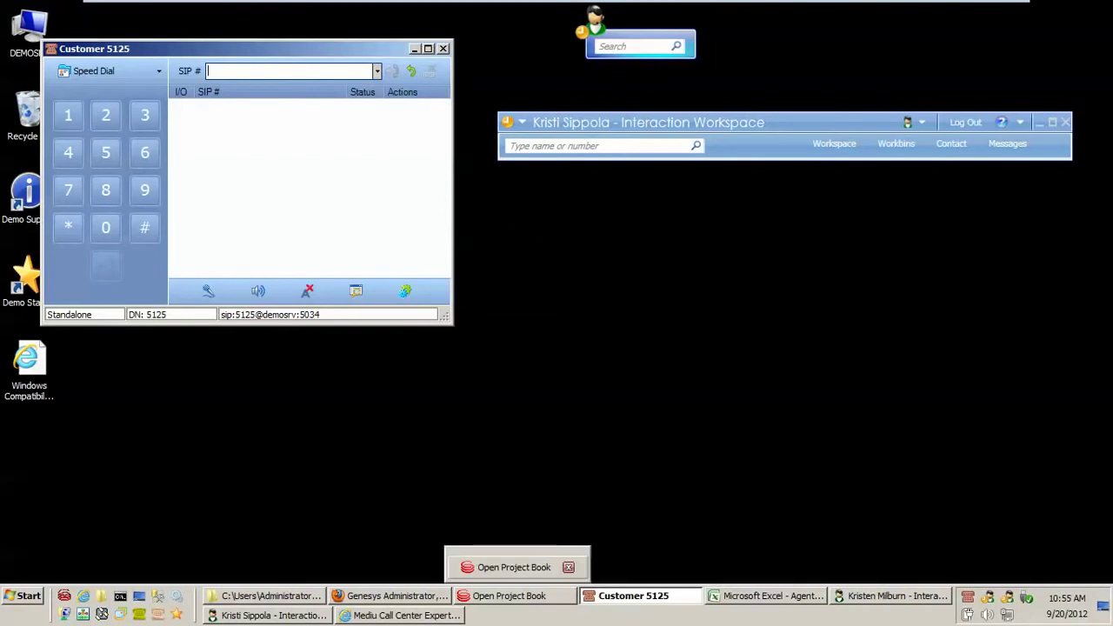
left_click(509, 596)
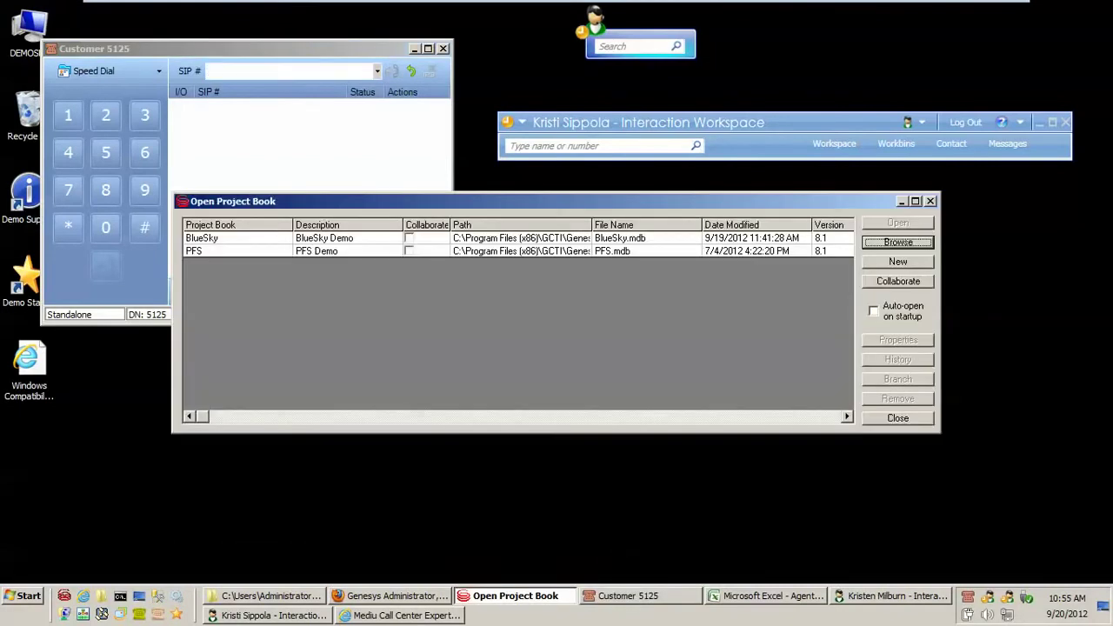
left_click_drag(557, 201, 620, 141)
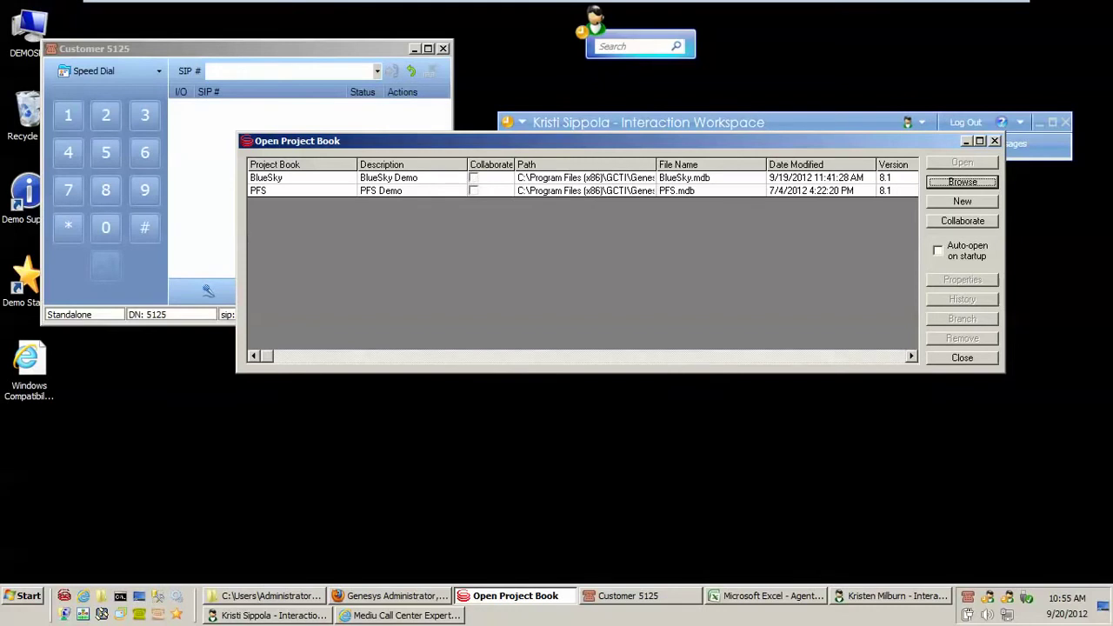
left_click(966, 141)
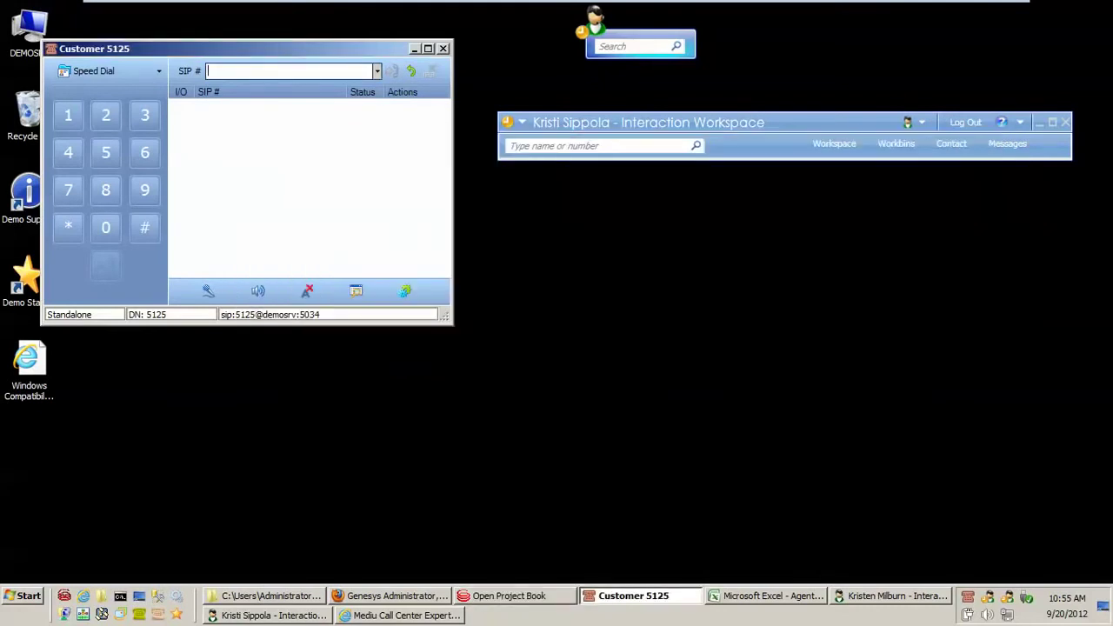
Check the status of the solutions in Genesys Administrator, including Agent Scripting, and minimize the browser.
left_click(391, 596)
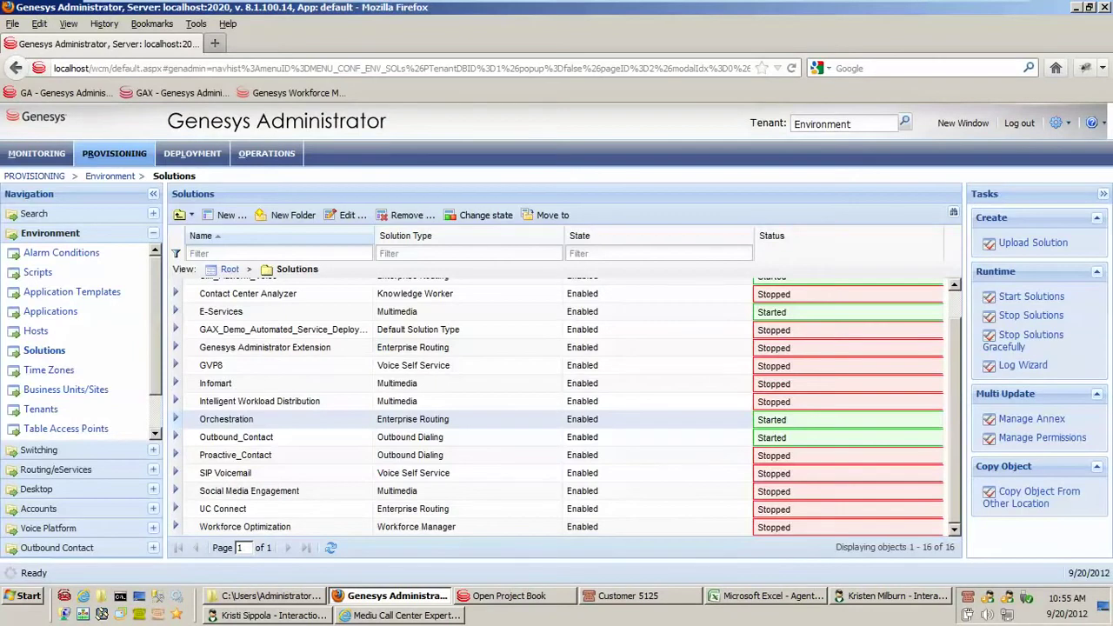
scroll(556, 409, "up", 2)
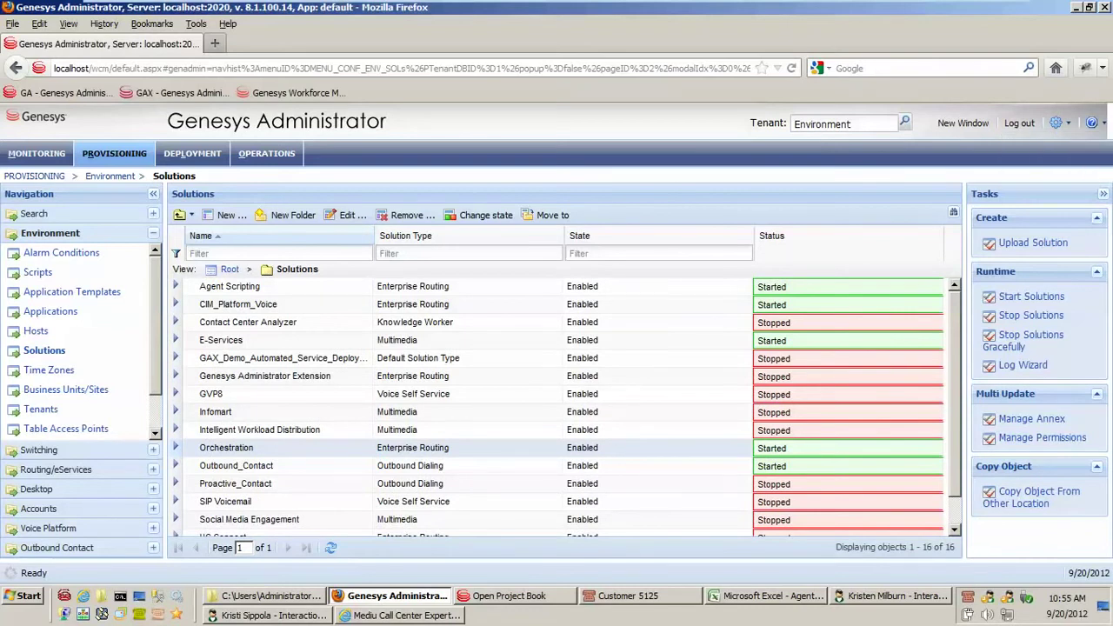
left_click(1075, 7)
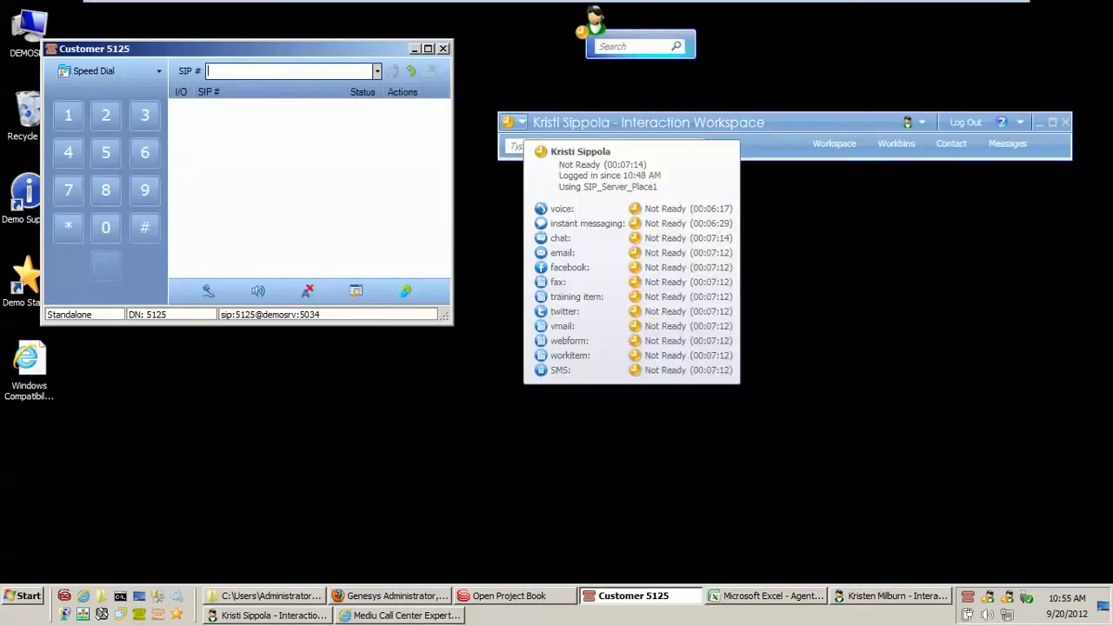
Set the agent's status to Ready and call BlueSky Airlines from the customer softphone's Integrated Applications speed dials.
left_click(511, 123)
left_click(540, 143)
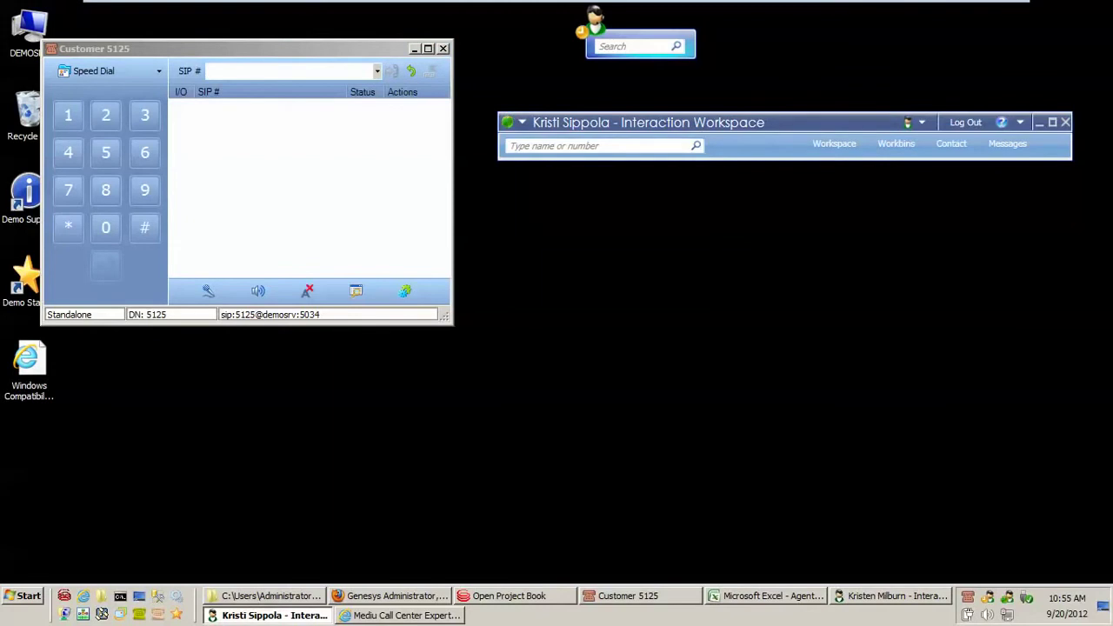
left_click(232, 71)
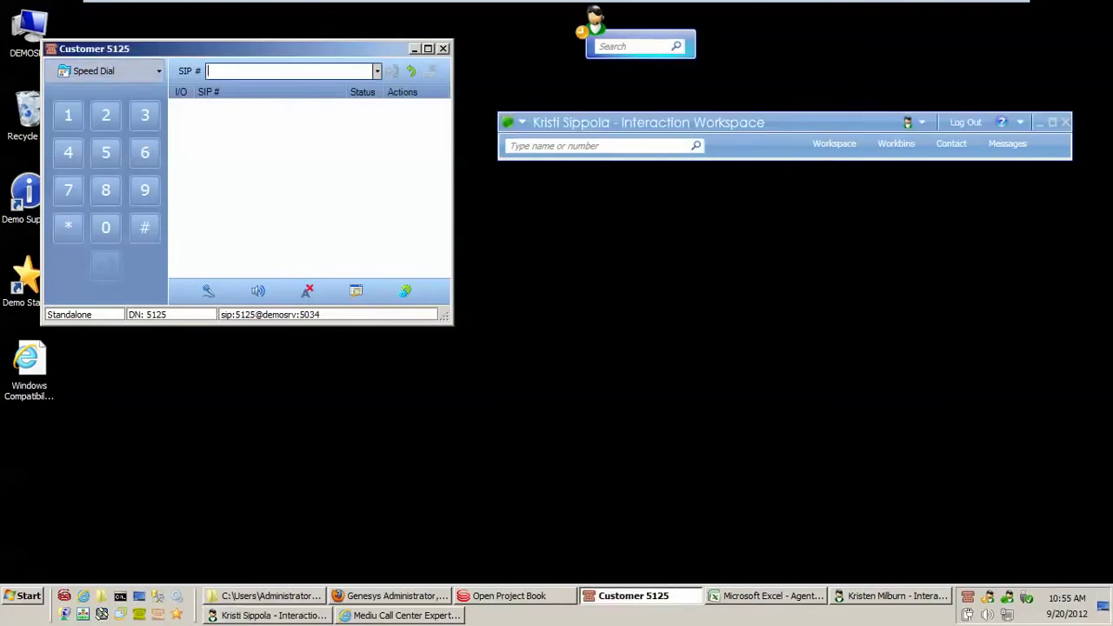
left_click(96, 70)
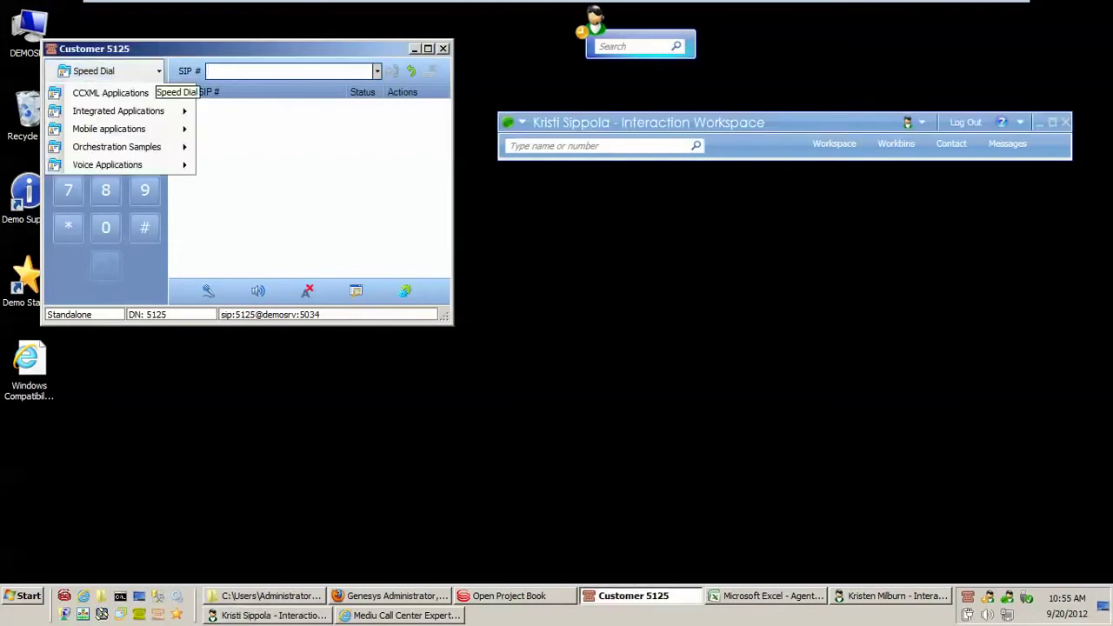
mouse_move(109, 129)
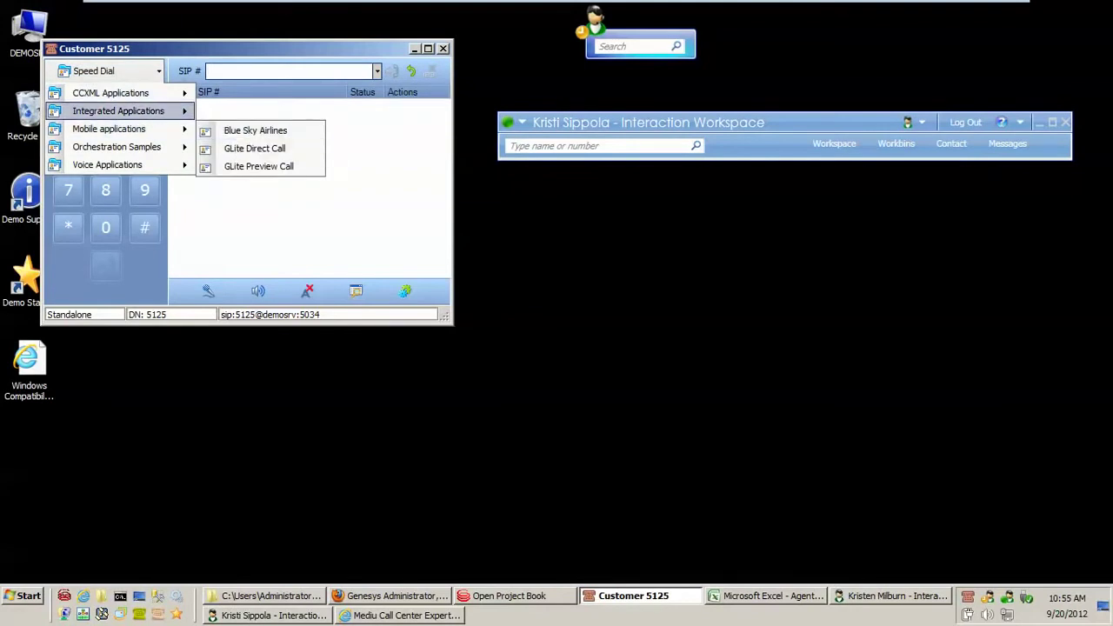
mouse_move(118, 110)
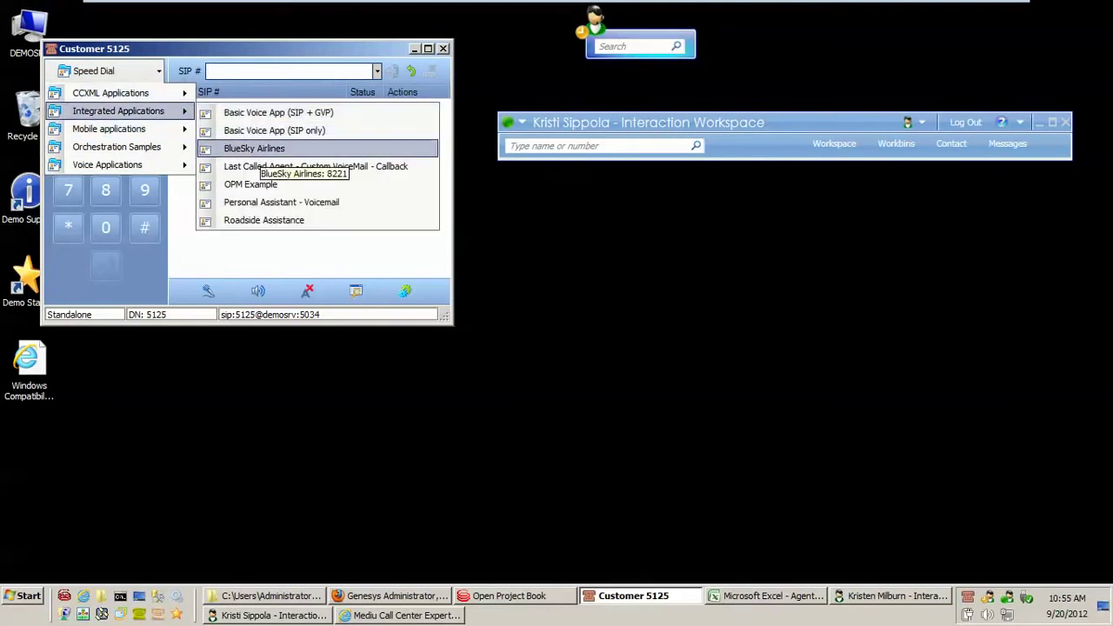
left_click(261, 148)
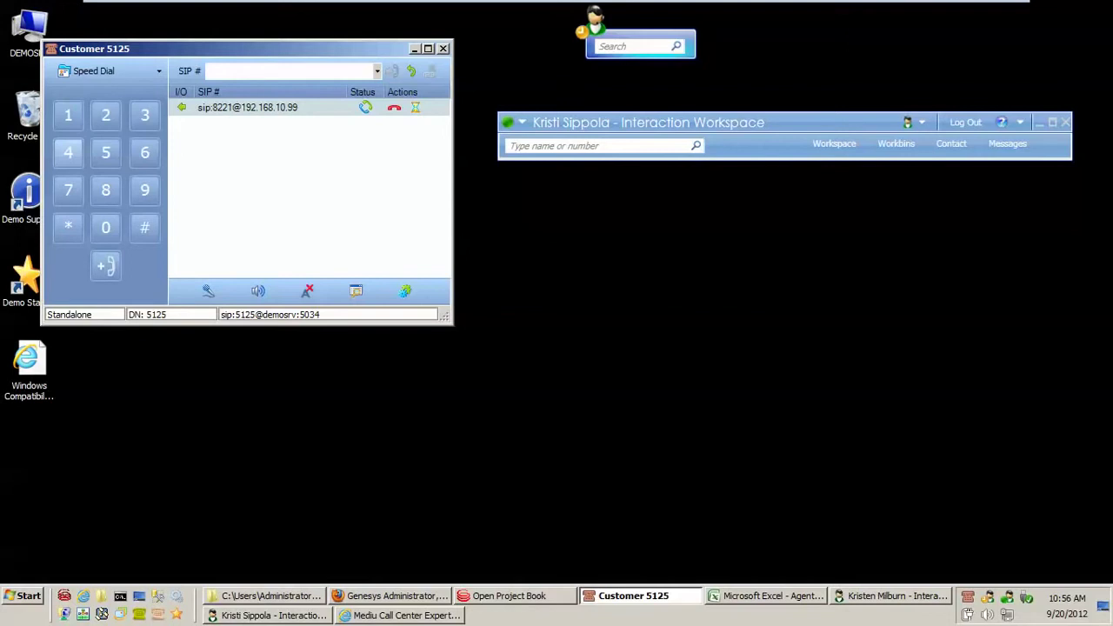
Enter 4 on the softphone keypad during the call and mute the customer's microphone.
left_click(68, 152)
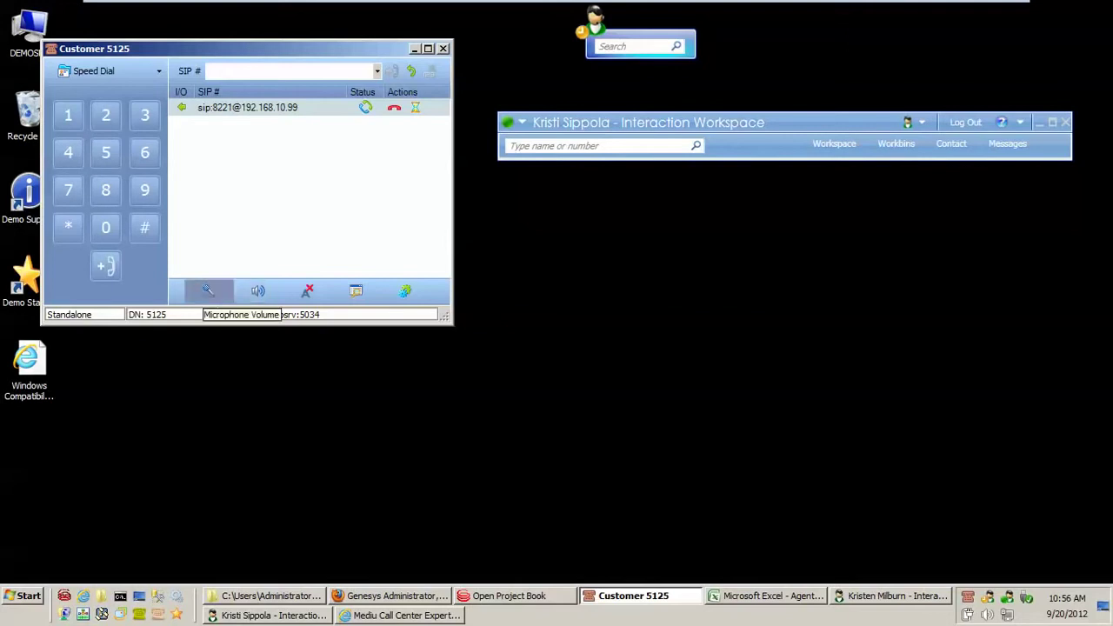
left_click(207, 290)
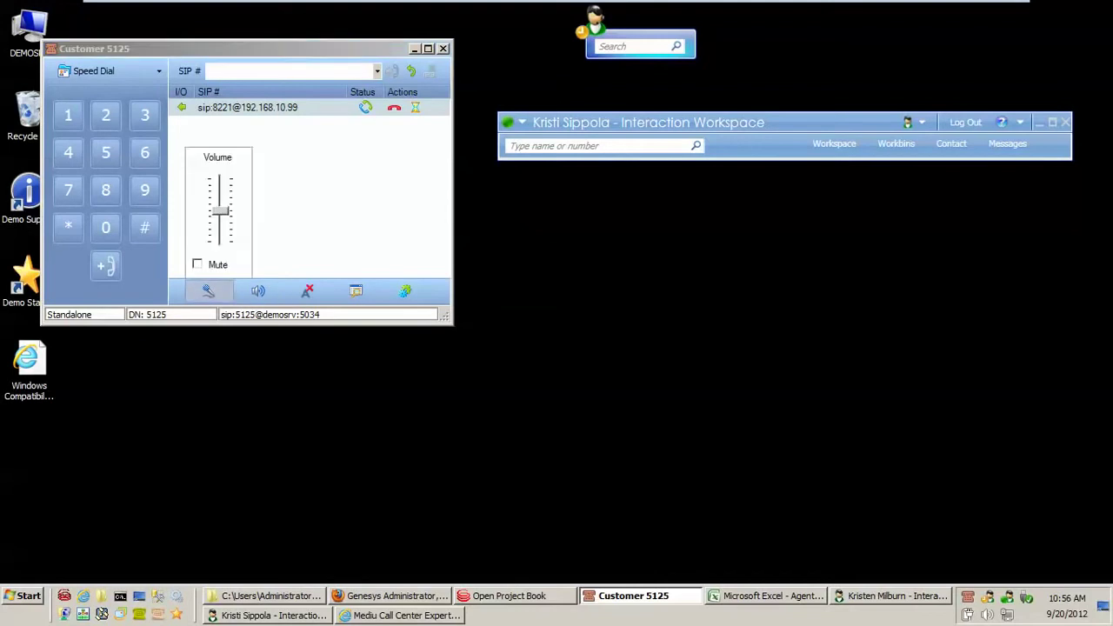
left_click(207, 290)
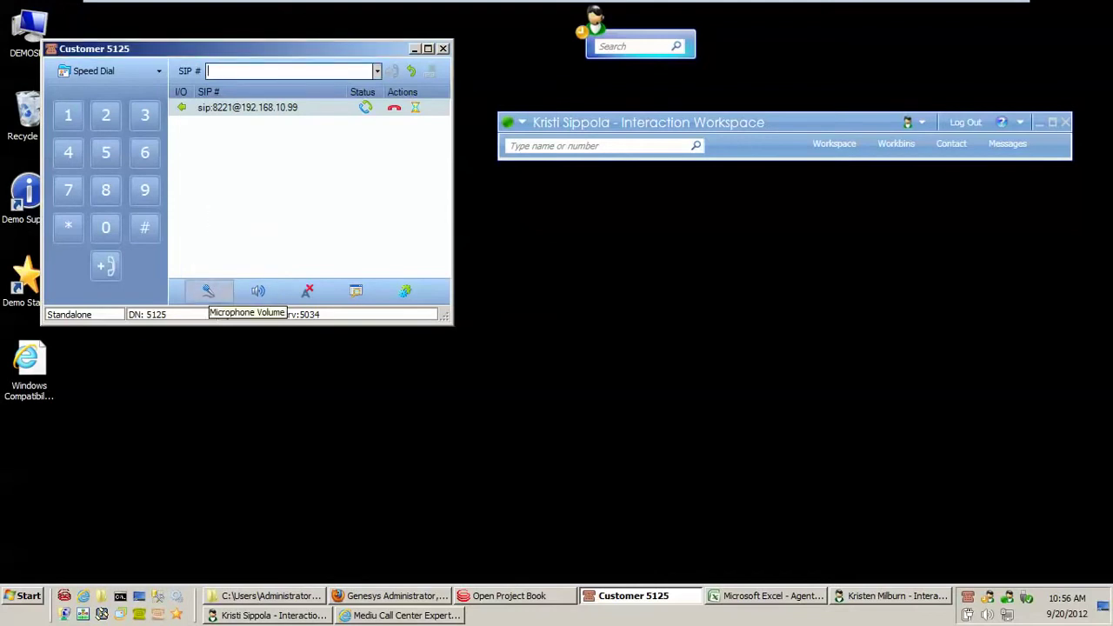
left_click(208, 291)
left_click(196, 263)
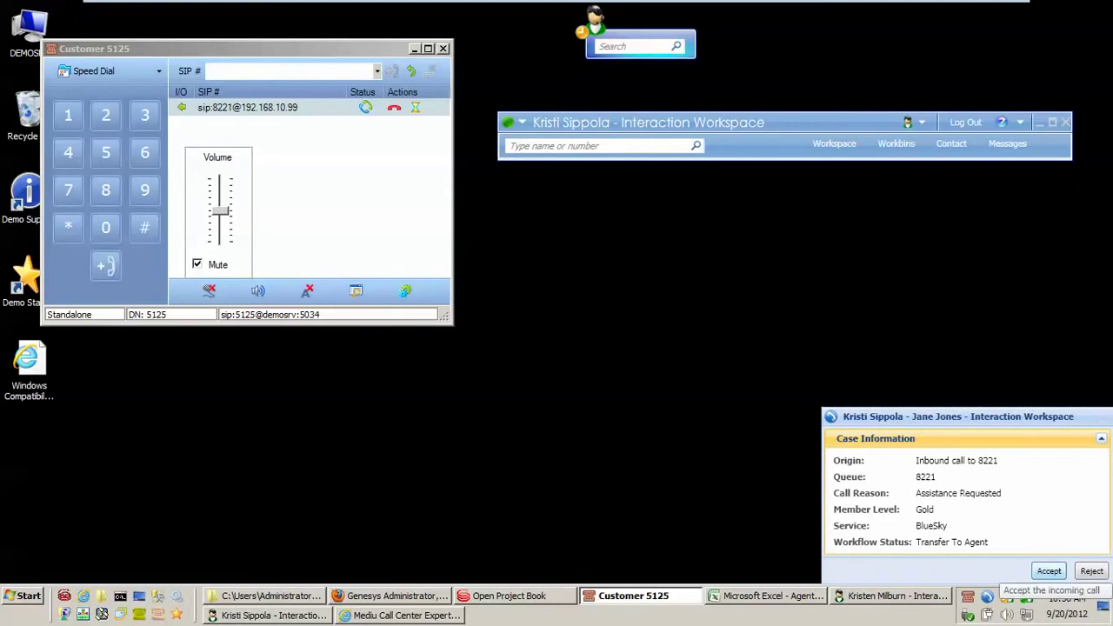
Accept the incoming BlueSky call in a maximized interaction window and review the caller's contact information and history.
left_click(1049, 571)
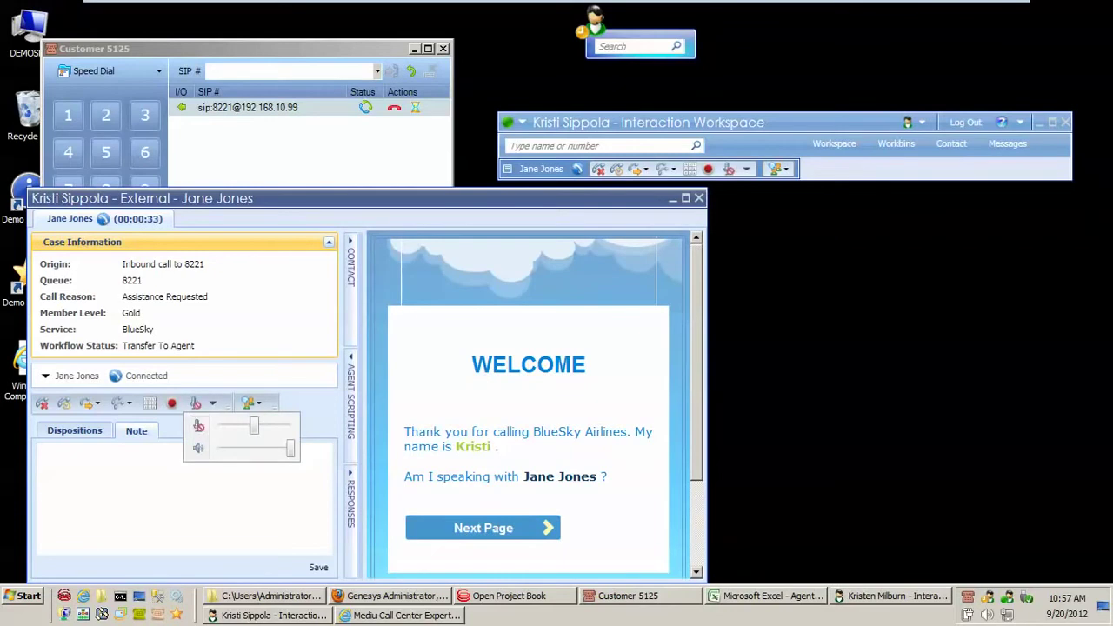
key("super+Up")
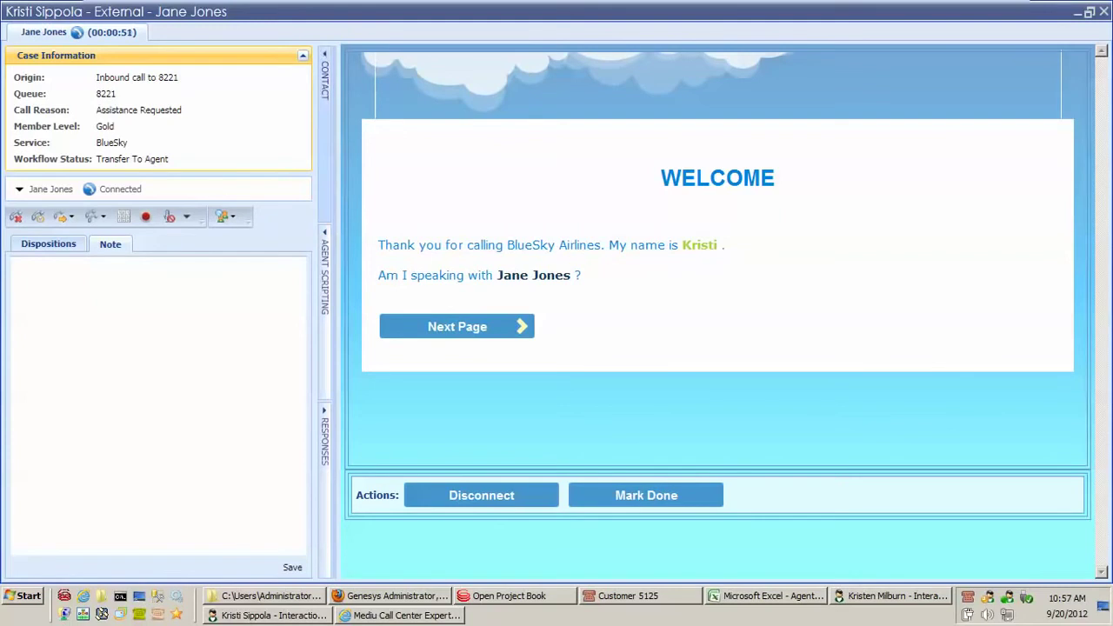
left_click(325, 82)
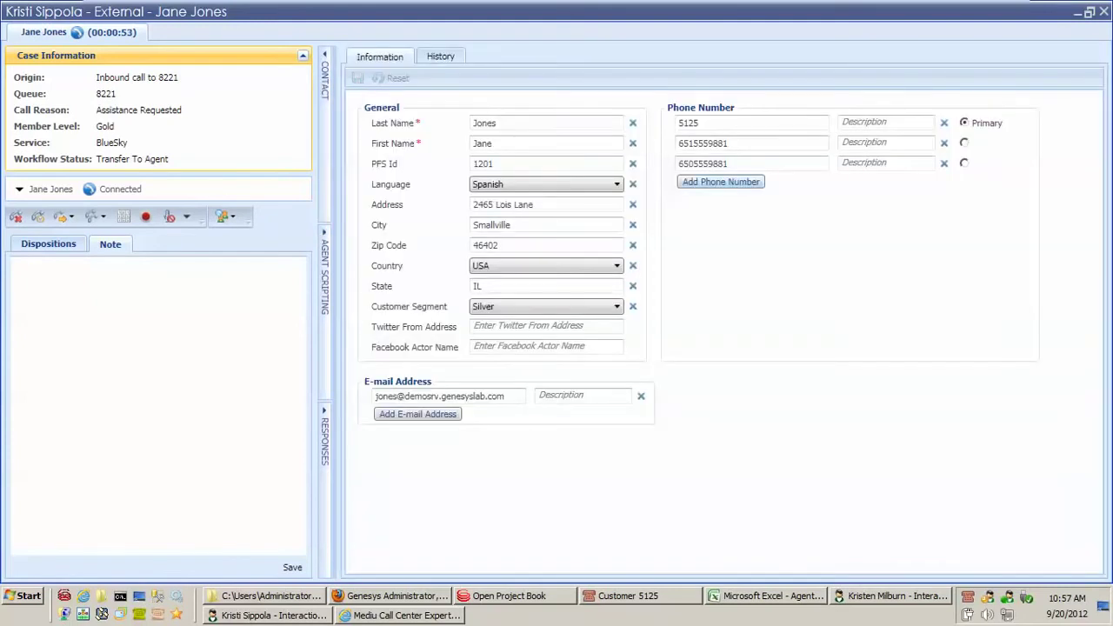
left_click(440, 56)
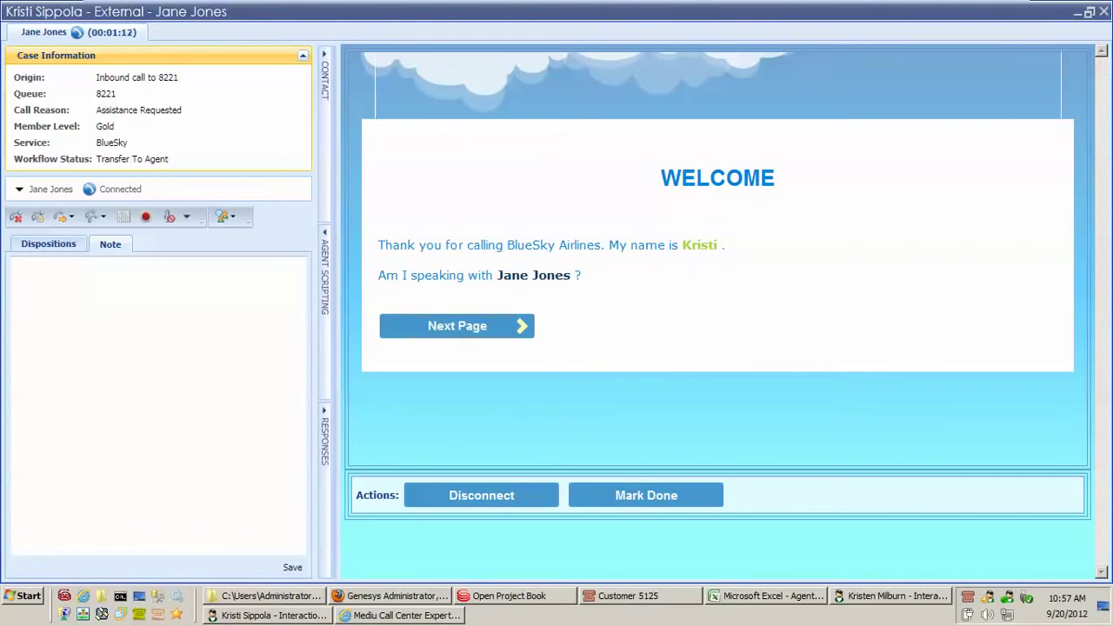
Advance the agent script past the welcome page and continue with Credit Card Offers as the call reason.
left_click(456, 326)
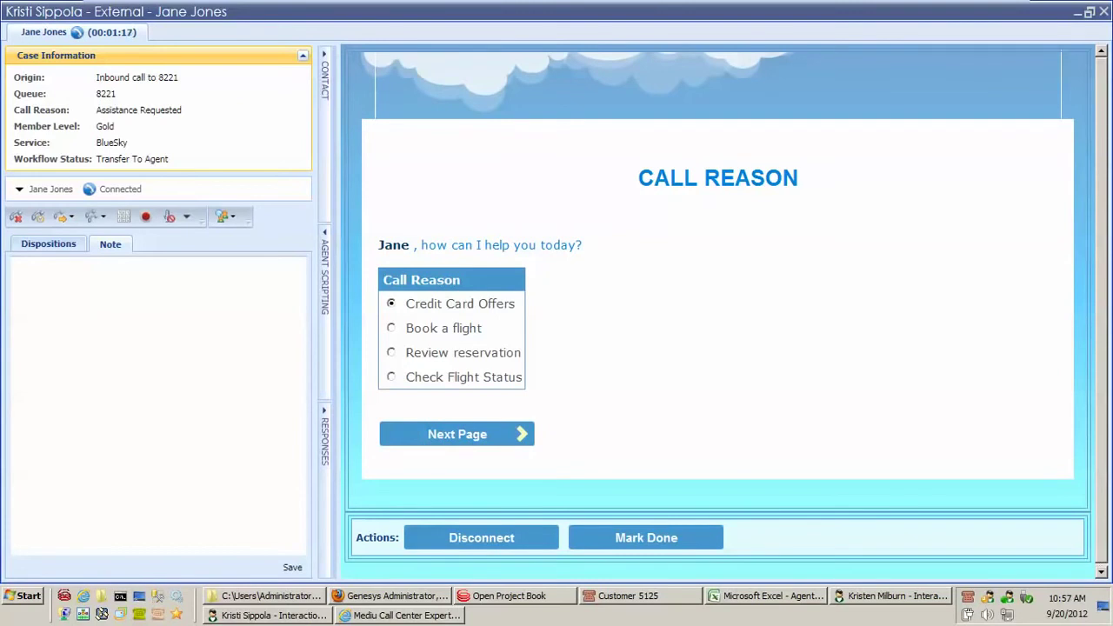
key("Tab")
key("Tab")
key("Return")
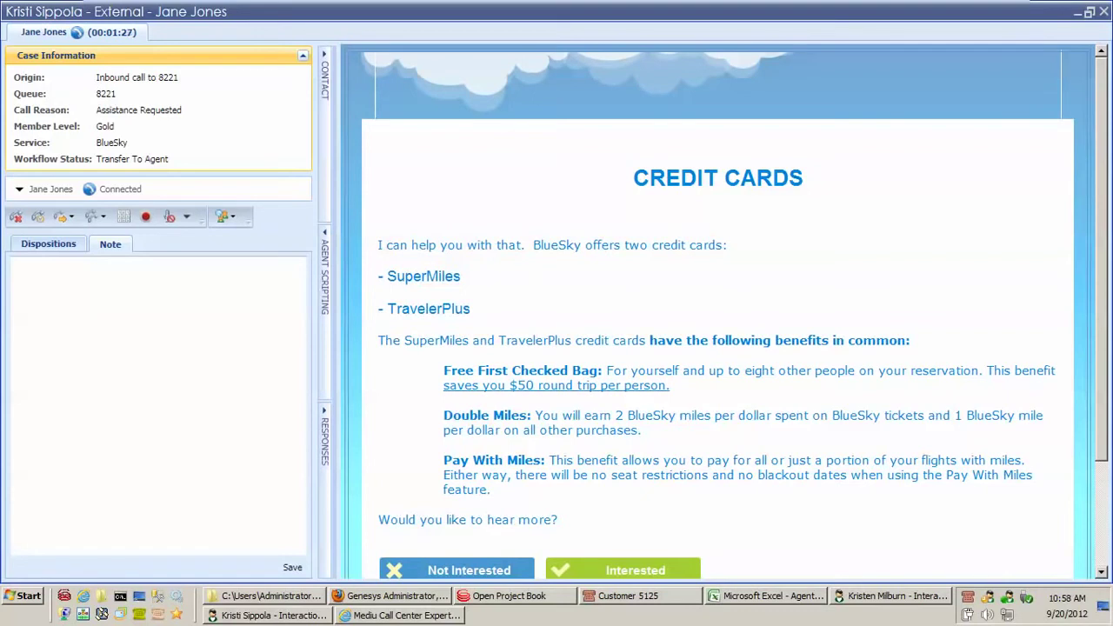
Mark the caller as interested in the credit card offers and start an application for the SuperMiles card.
scroll(717, 313, "down", 2)
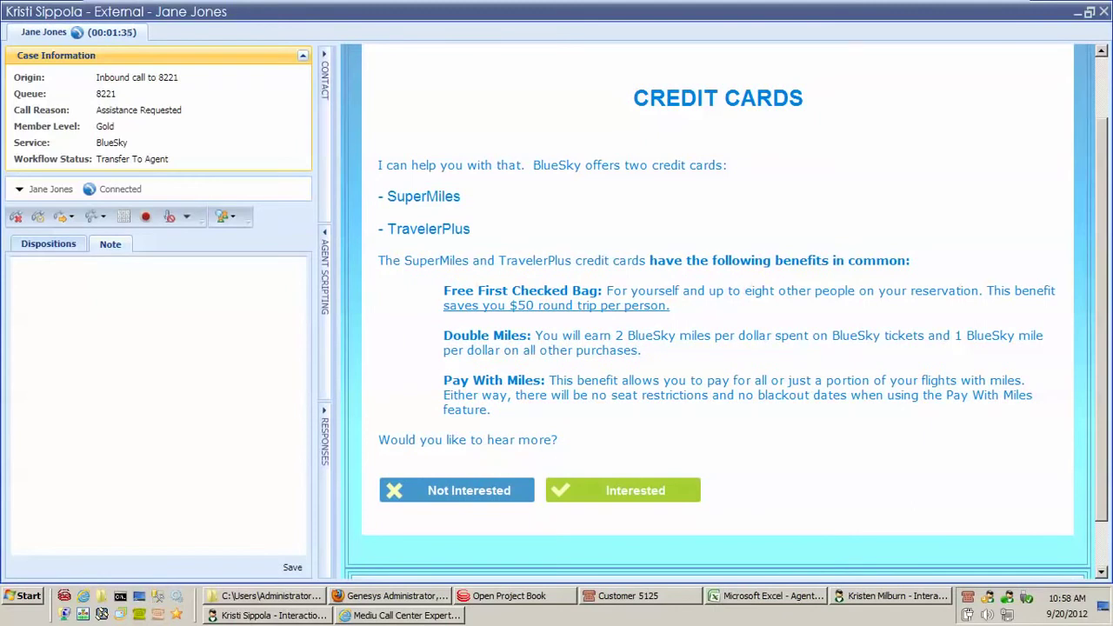
left_click(623, 490)
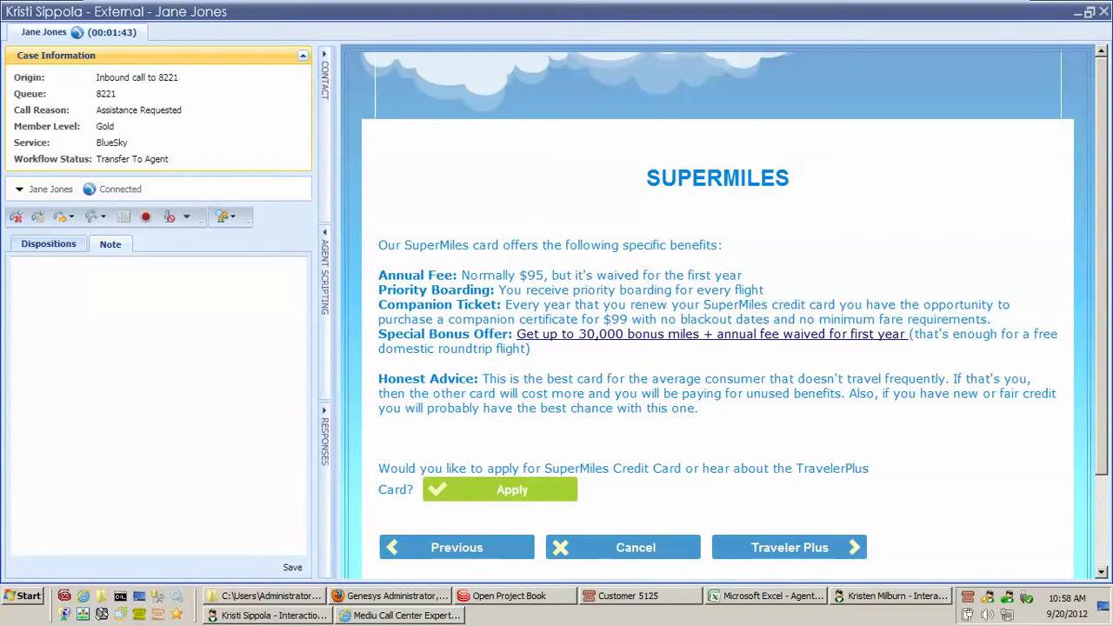
left_click(500, 489)
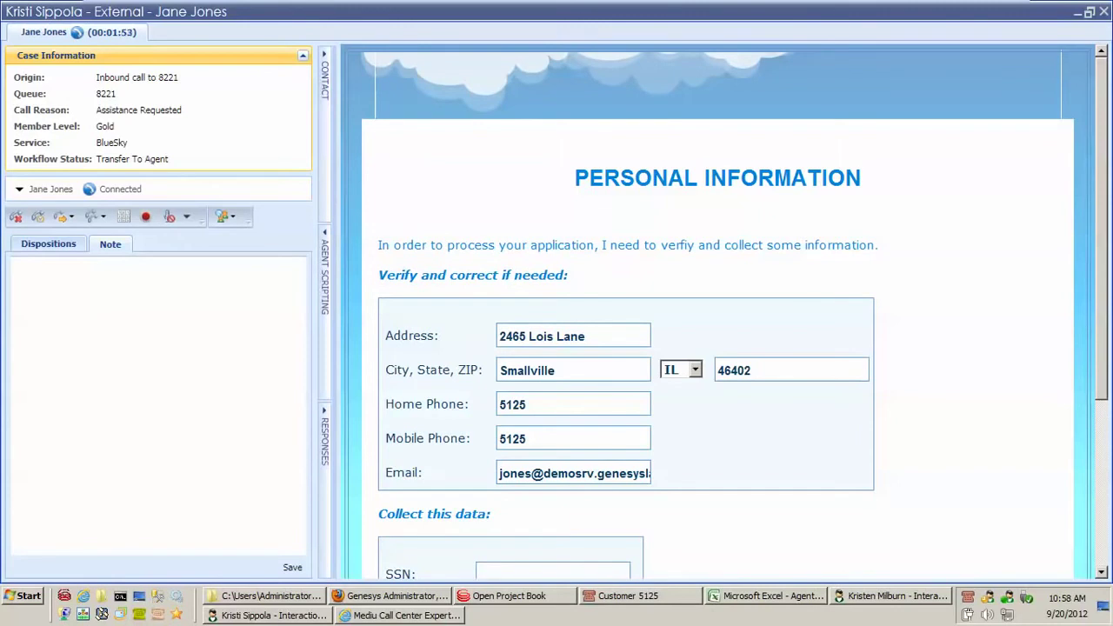
Enter the customer's social security number and date of birth on the Personal Information page and submit the page.
scroll(718, 347, "down", 3)
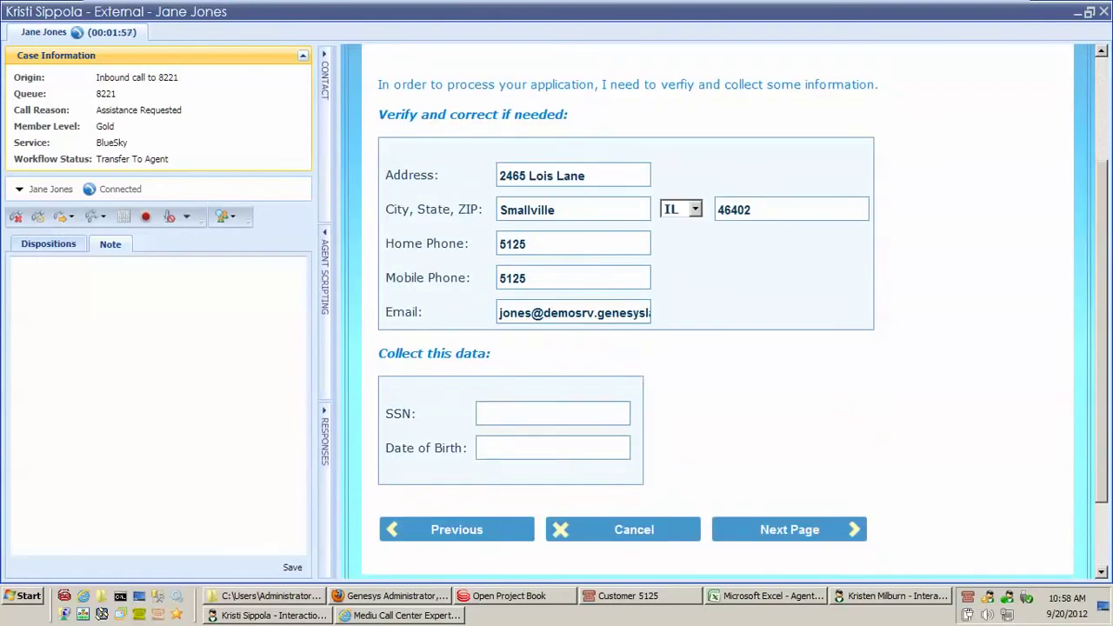
left_click(479, 414)
type("123456789")
left_click(479, 448)
type("08")
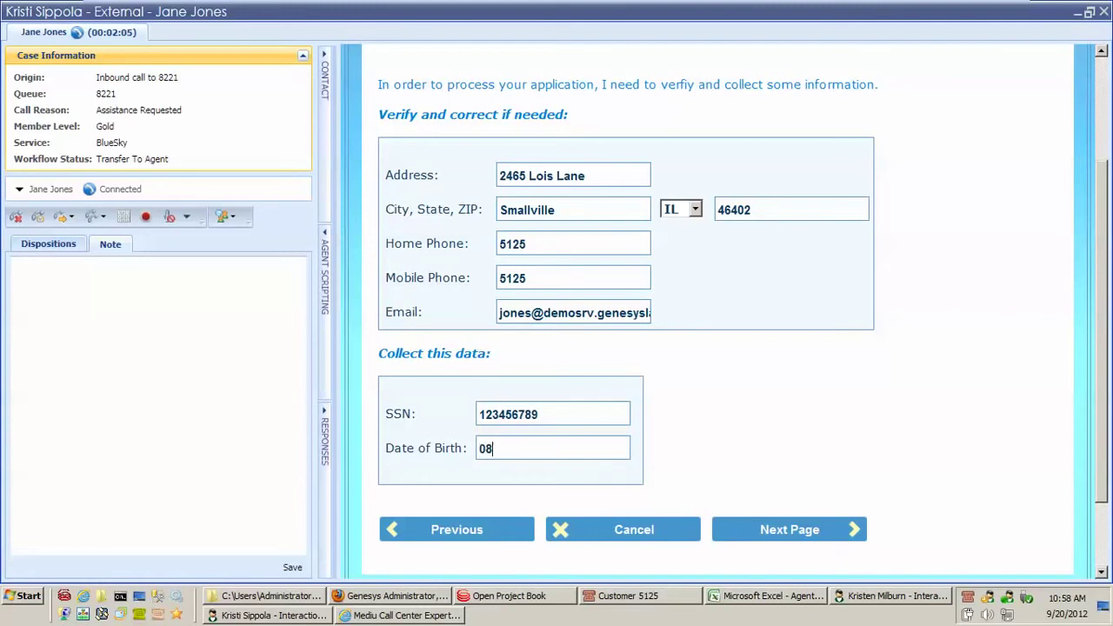
type("301977")
left_click(789, 530)
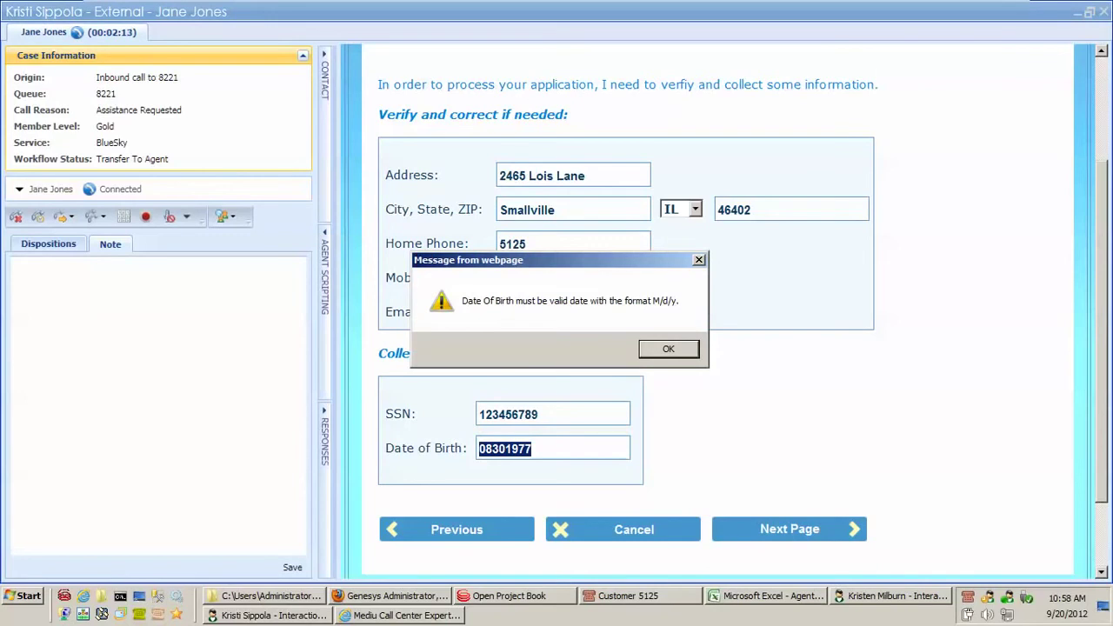
Re-enter the customer's date of birth in M/d/y format with slashes and continue to the financial information page.
key("Return")
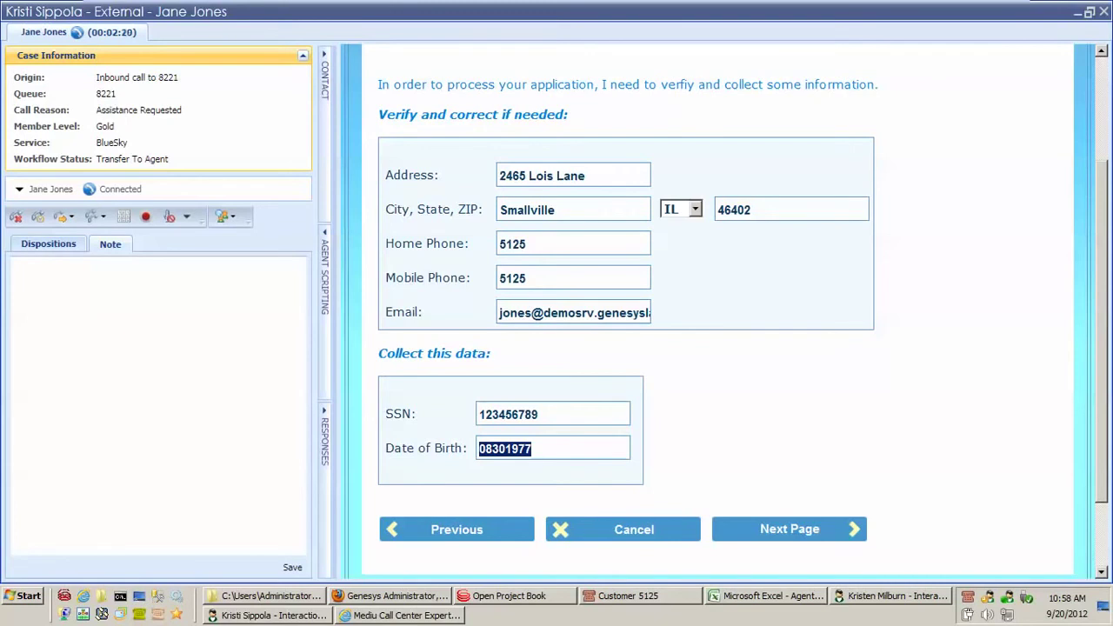
left_click(528, 449)
double_click(526, 449)
key("BackSpace")
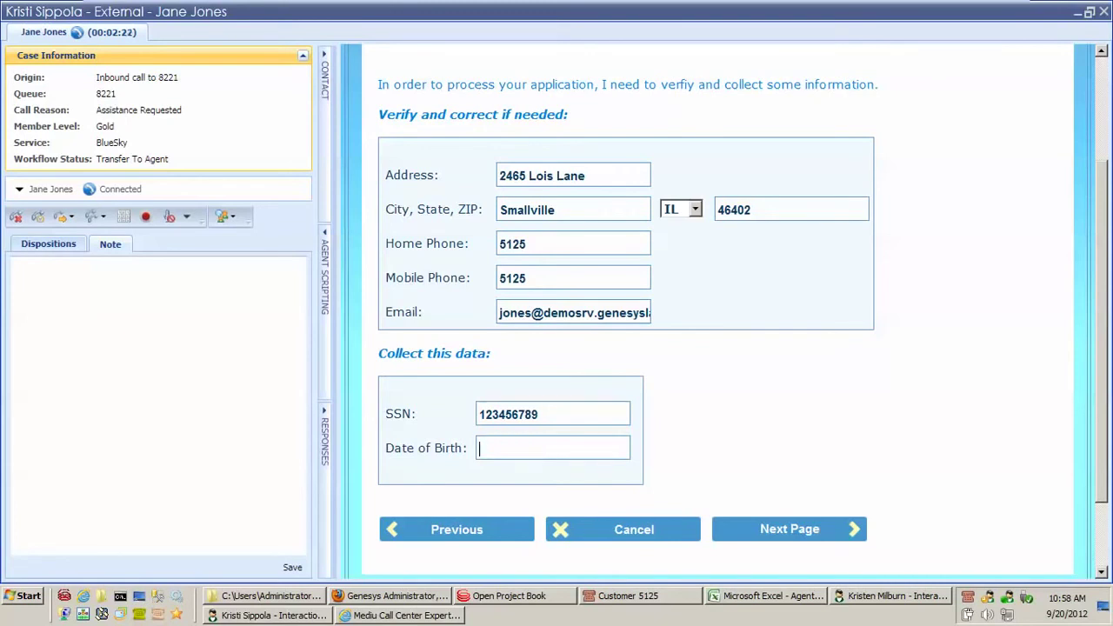
type("08/30/1977")
left_click(790, 529)
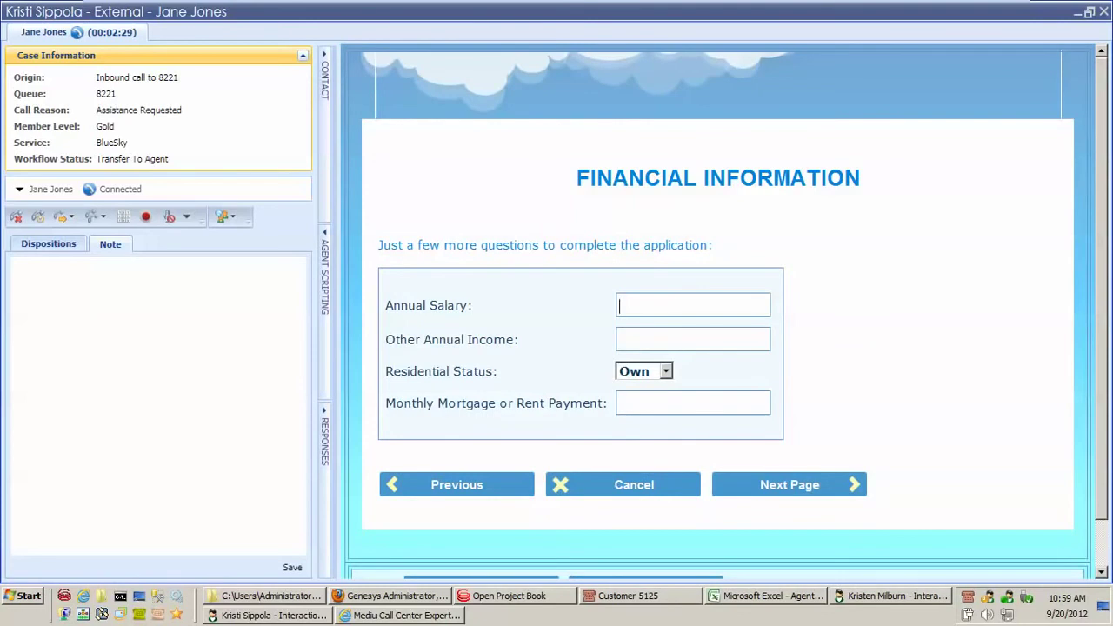
Enter annual salary 50000, other annual income 1000 and monthly mortgage or rent payment 1000, and submit the application for processing.
type("50000")
key("Tab")
type("1000")
key("Tab")
key("Tab")
type("1000")
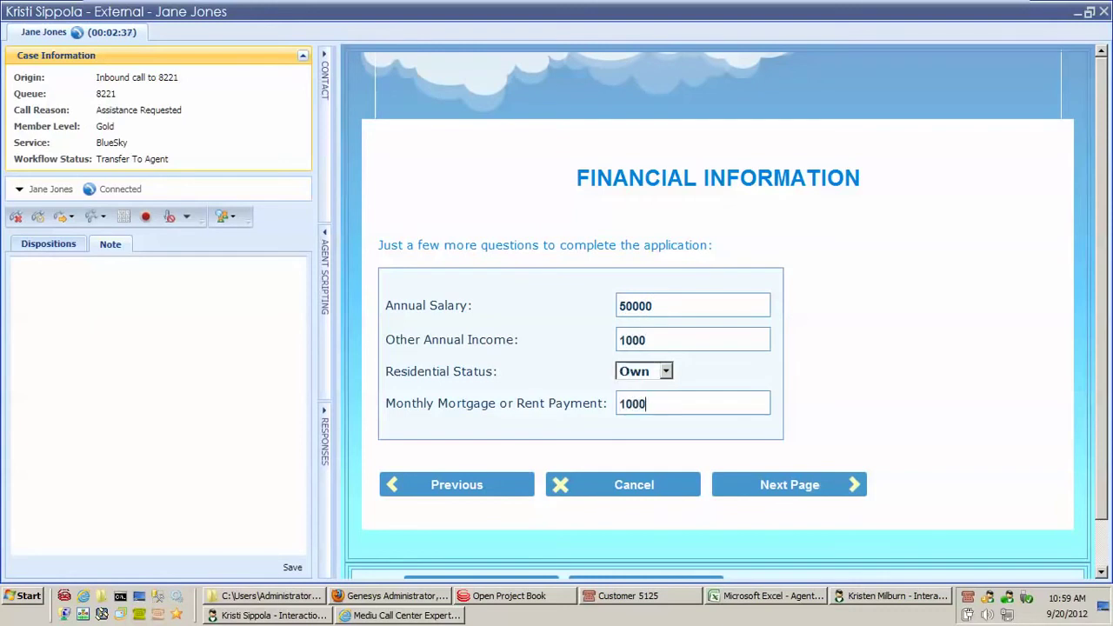
key("Return")
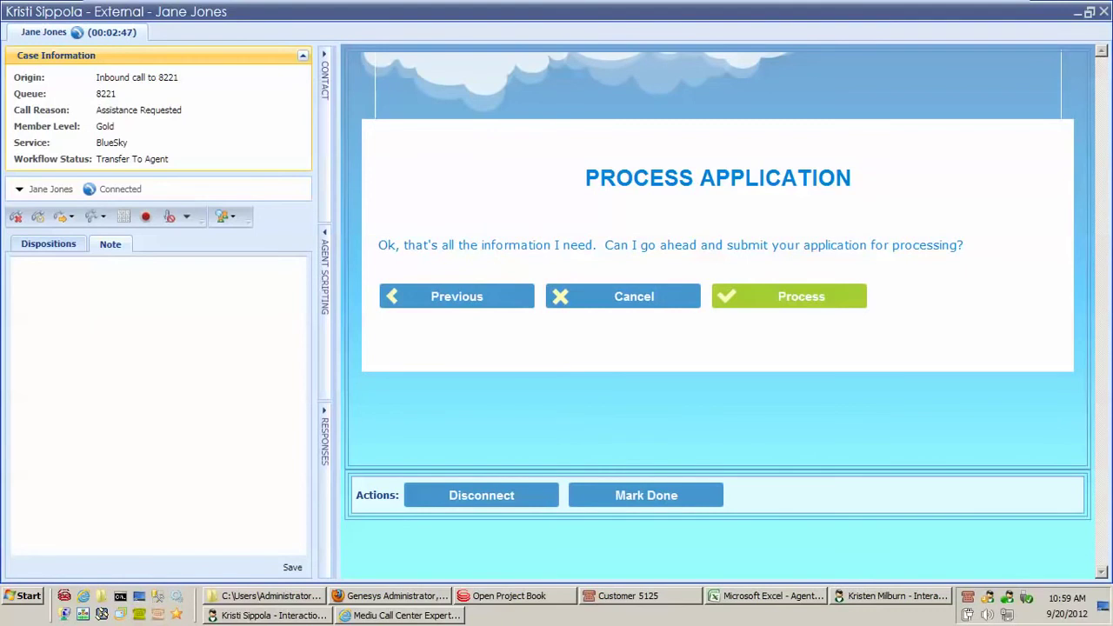
left_click(789, 295)
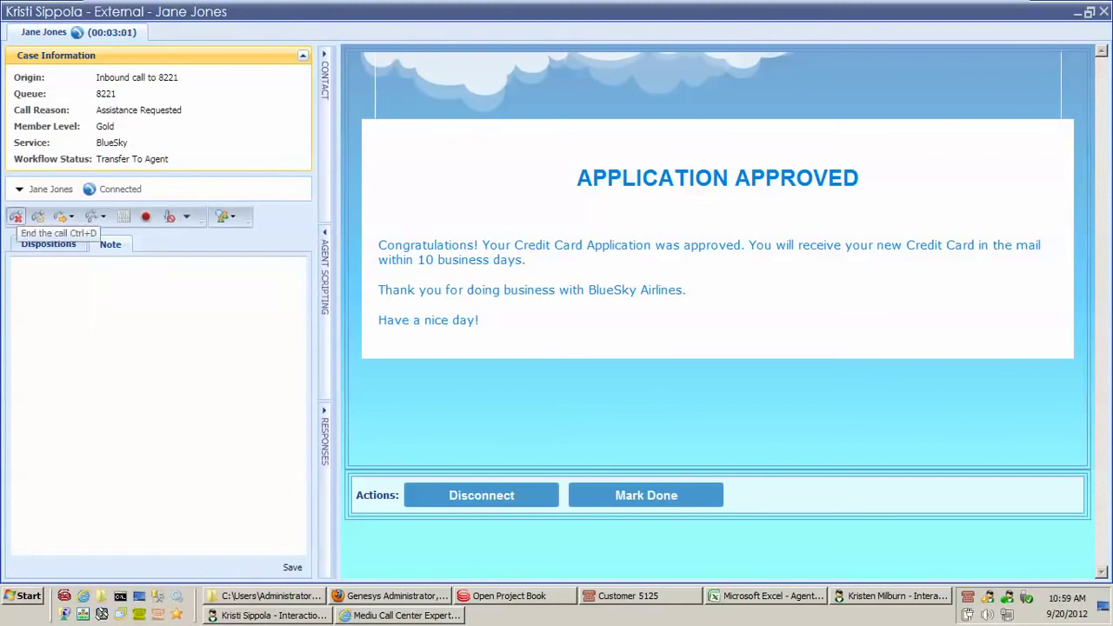
End the customer call and mark it done, and set the agent's status to Not Ready.
left_click(15, 216)
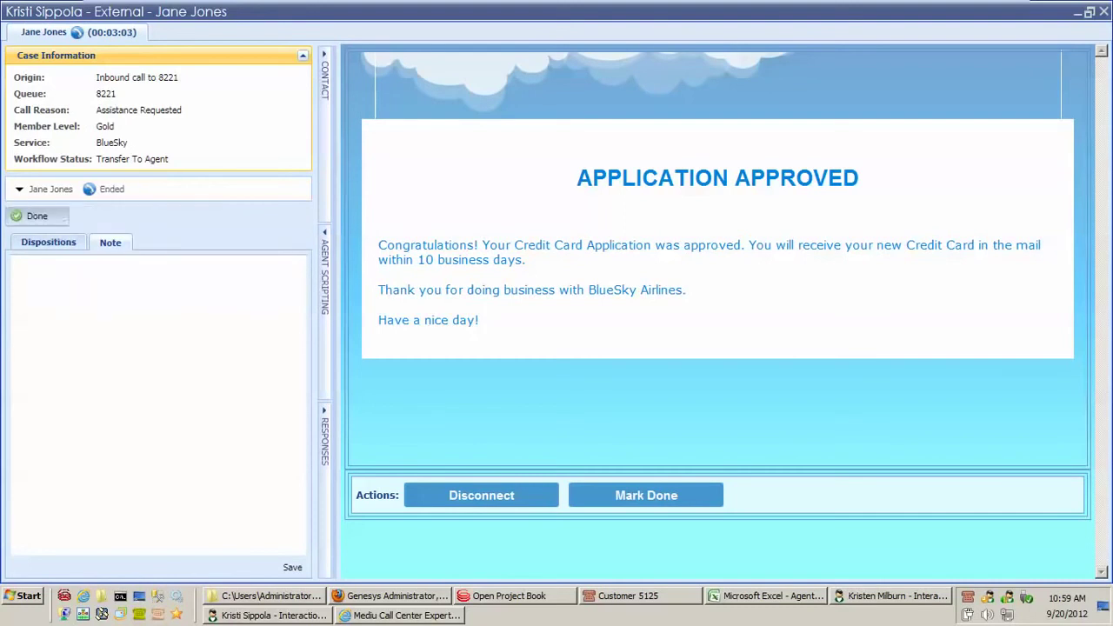
left_click(29, 216)
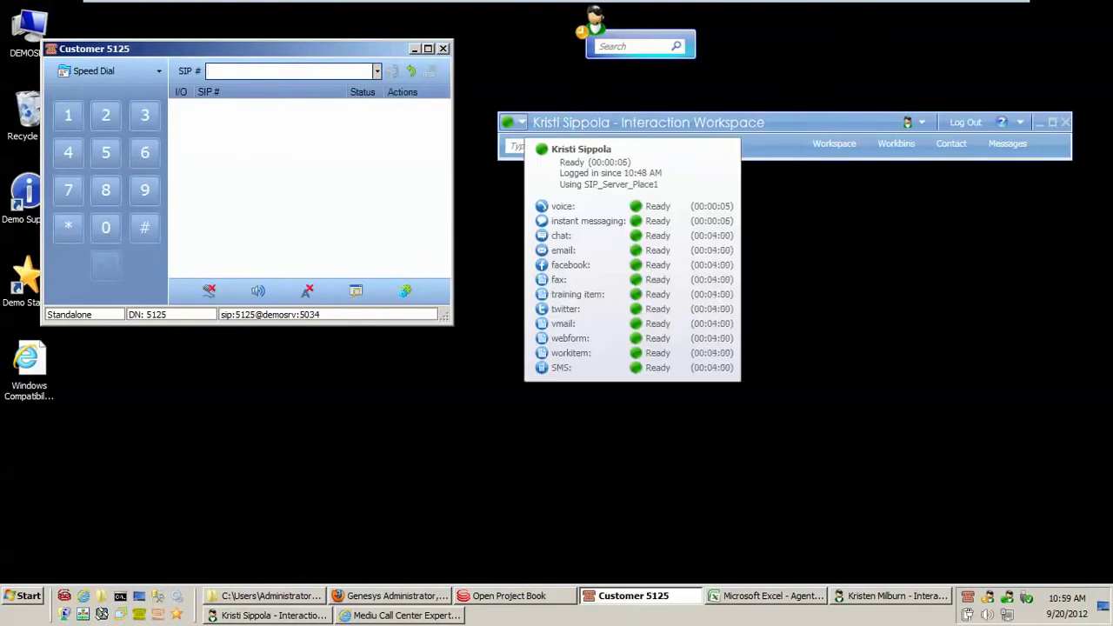
left_click(510, 122)
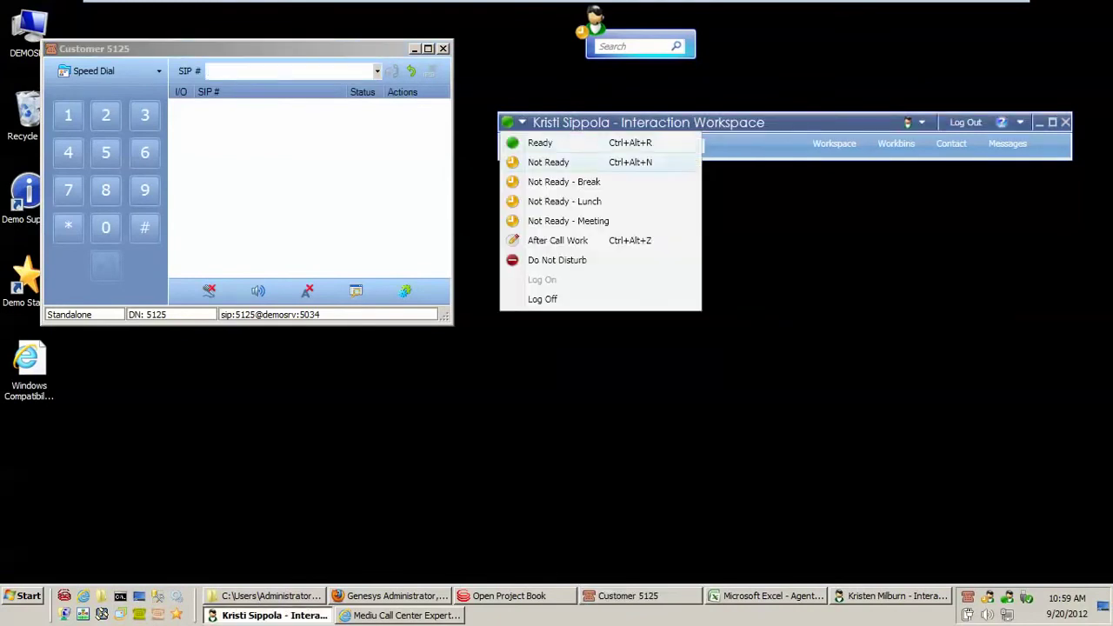
left_click(556, 165)
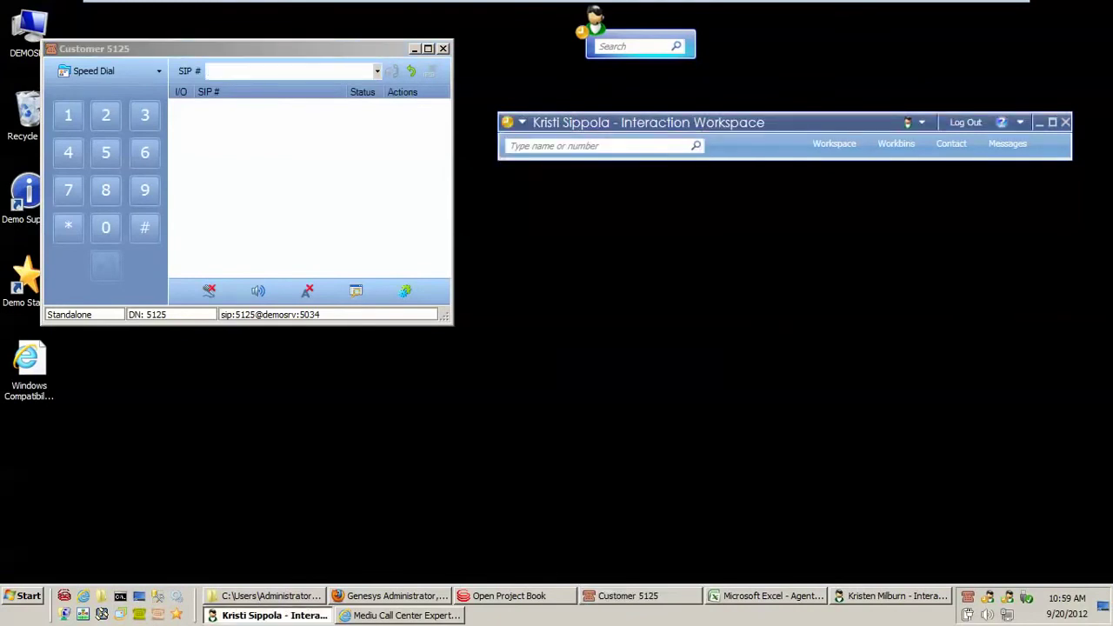
Switch to the Agent Scripting Results workbook in Excel and review the inbound results across all columns, including the credit card application data.
left_click(765, 596)
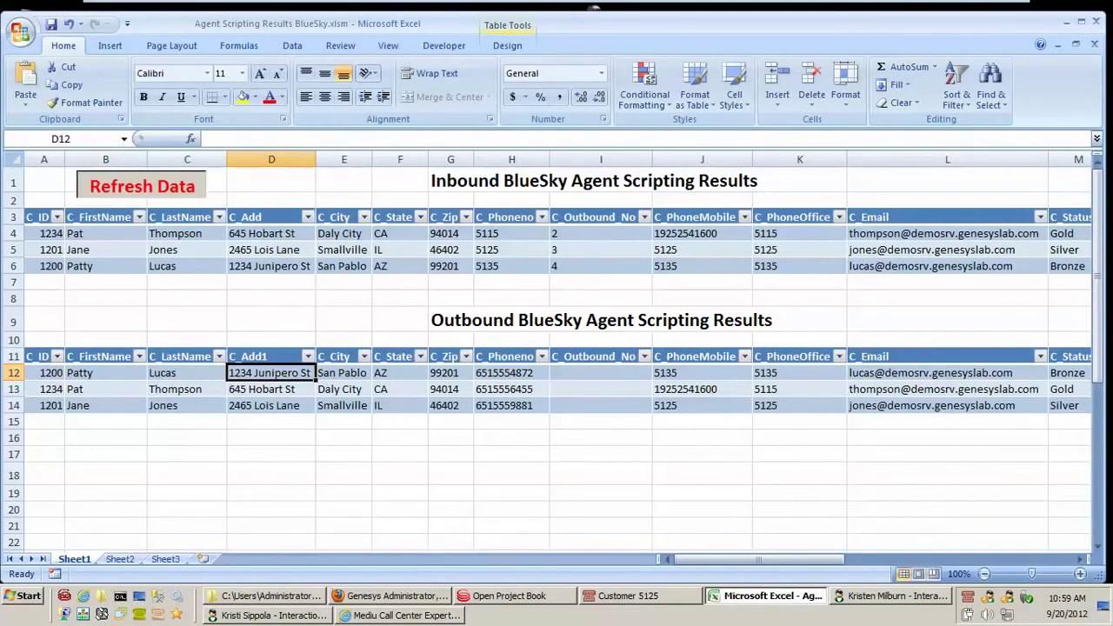
left_click_drag(735, 559, 989, 559)
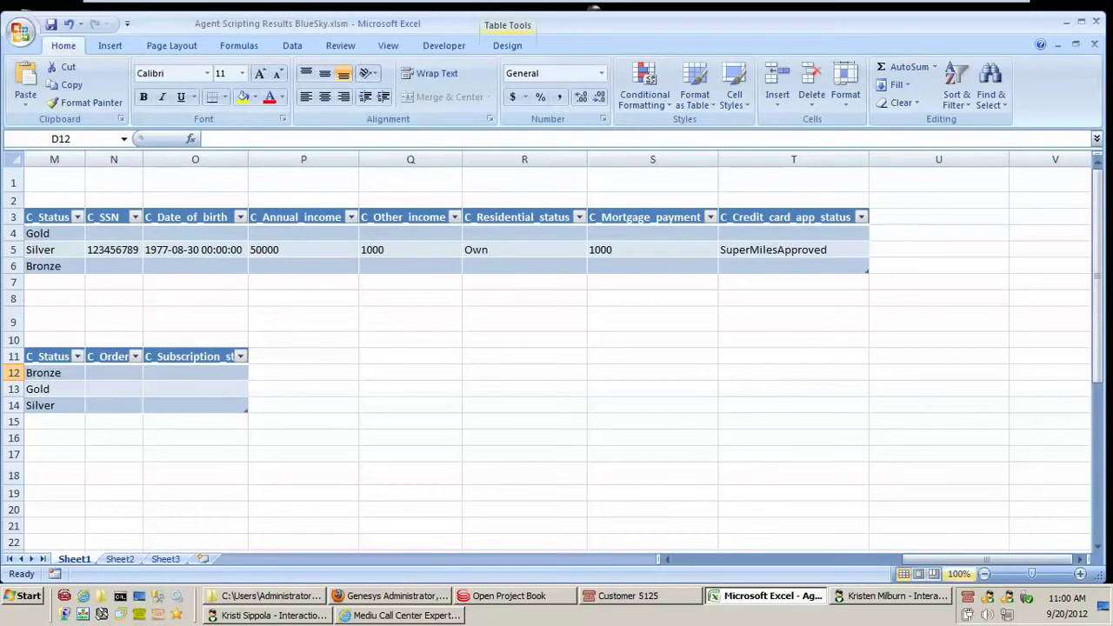
left_click_drag(990, 559, 746, 559)
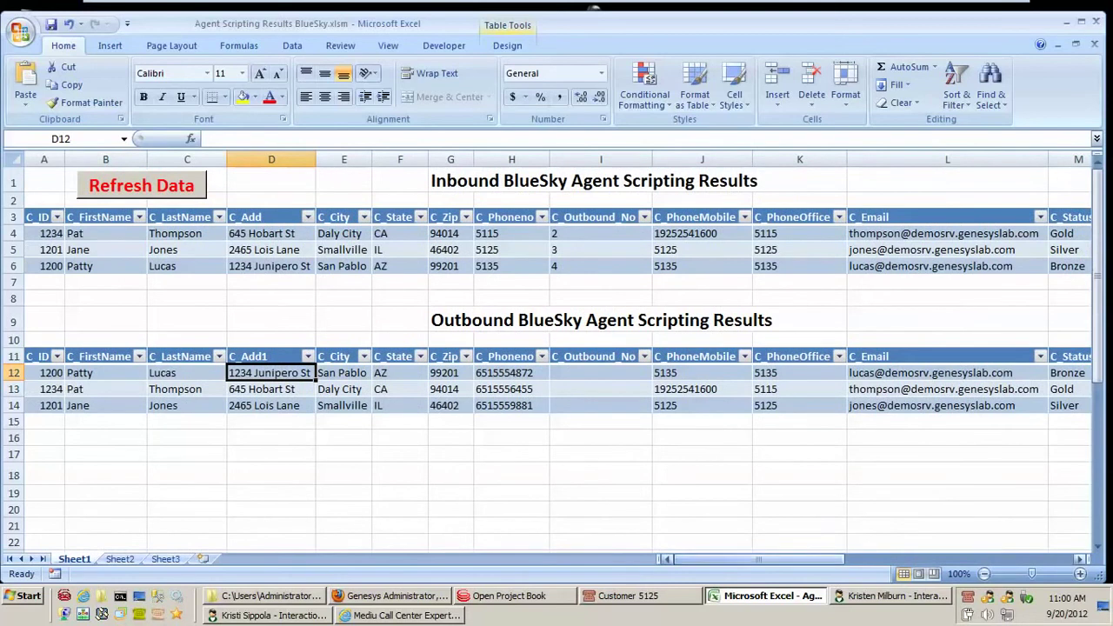
Switch to Genesys Administrator in Firefox and open the Outbound Contact dialing sessions under Operations.
mouse_move(391, 596)
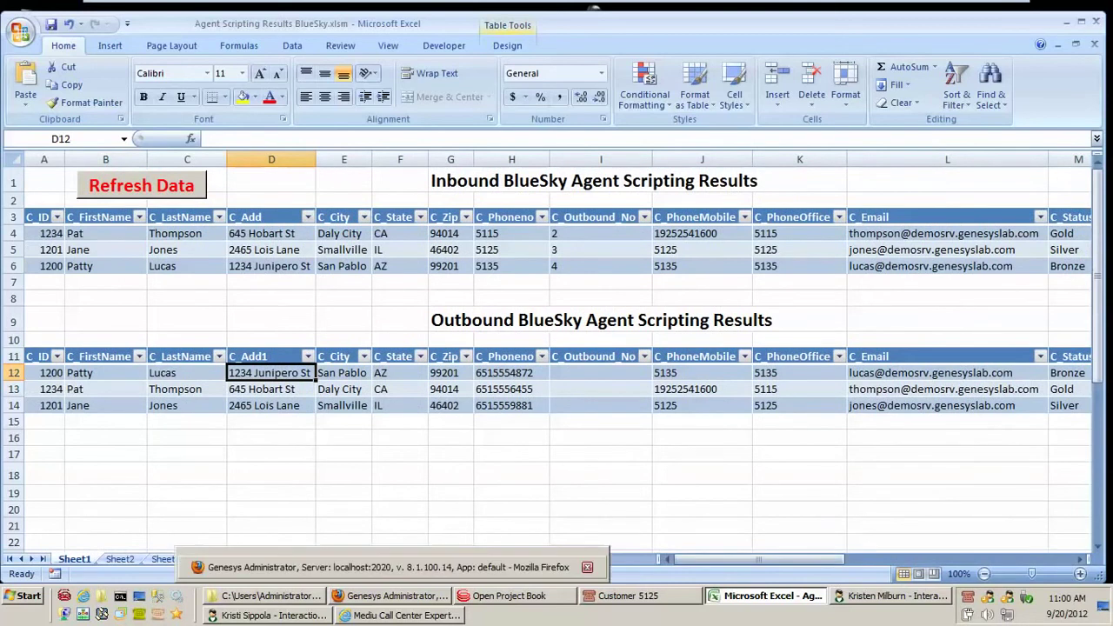
left_click(395, 596)
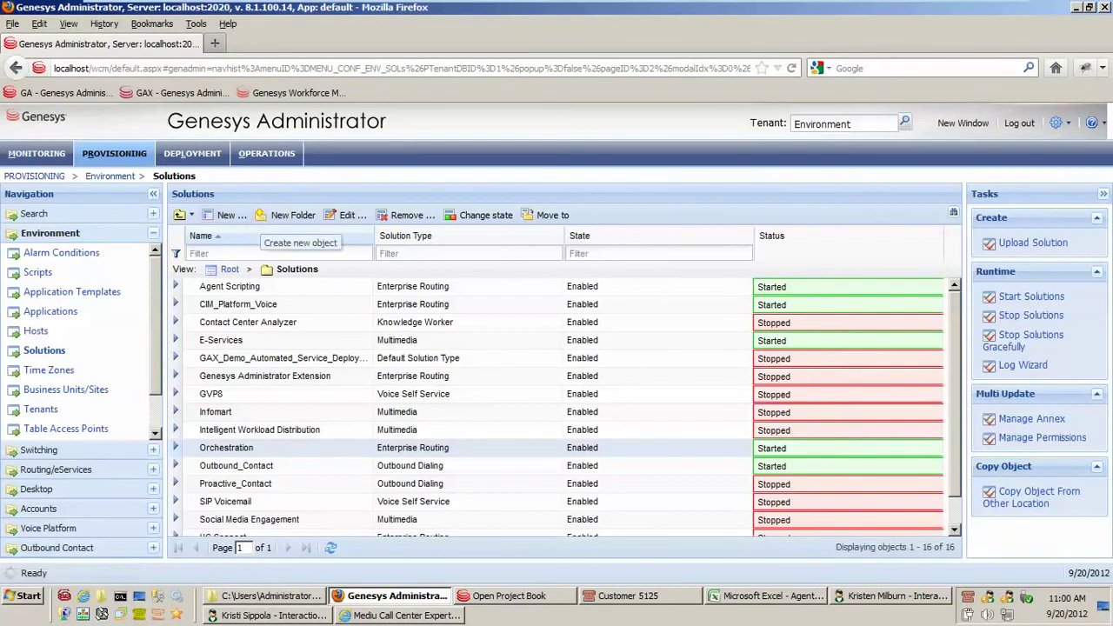
left_click(267, 153)
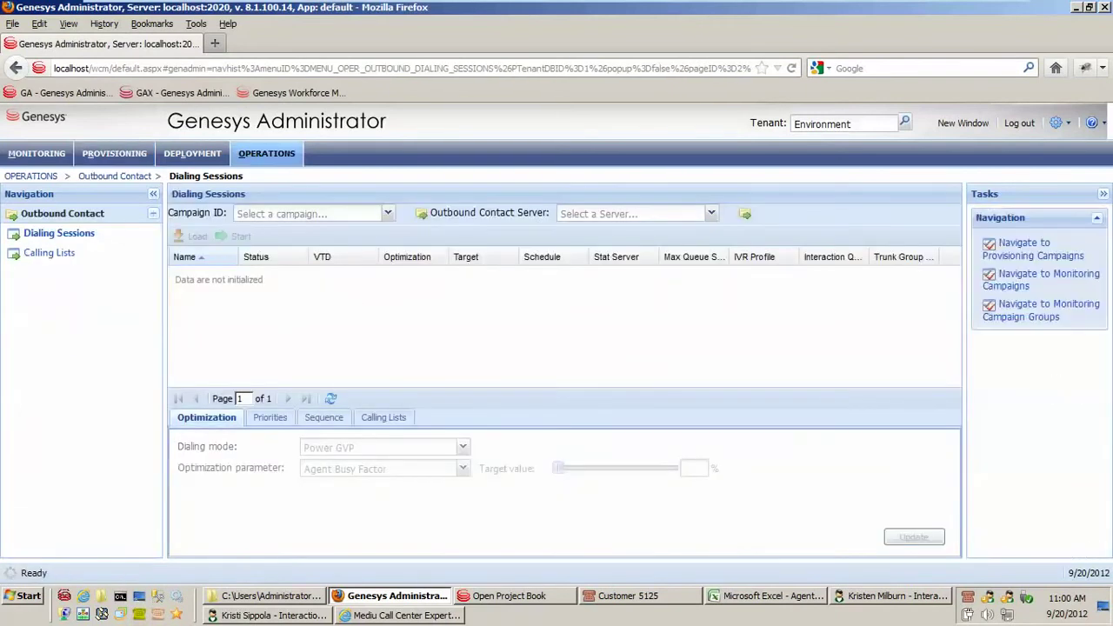
left_click(58, 233)
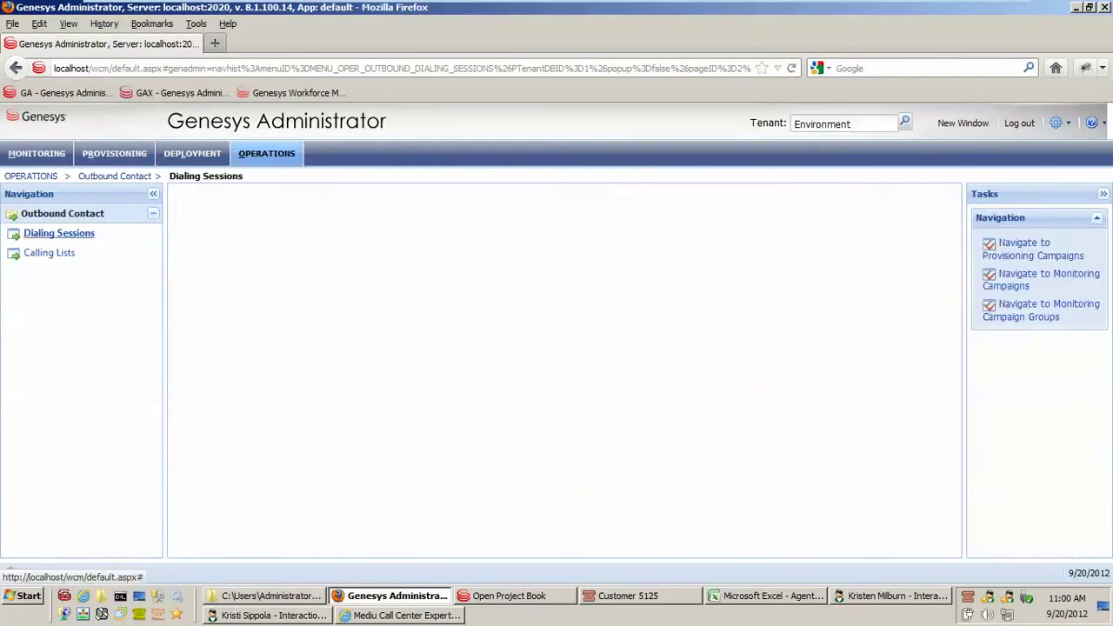
left_click(388, 213)
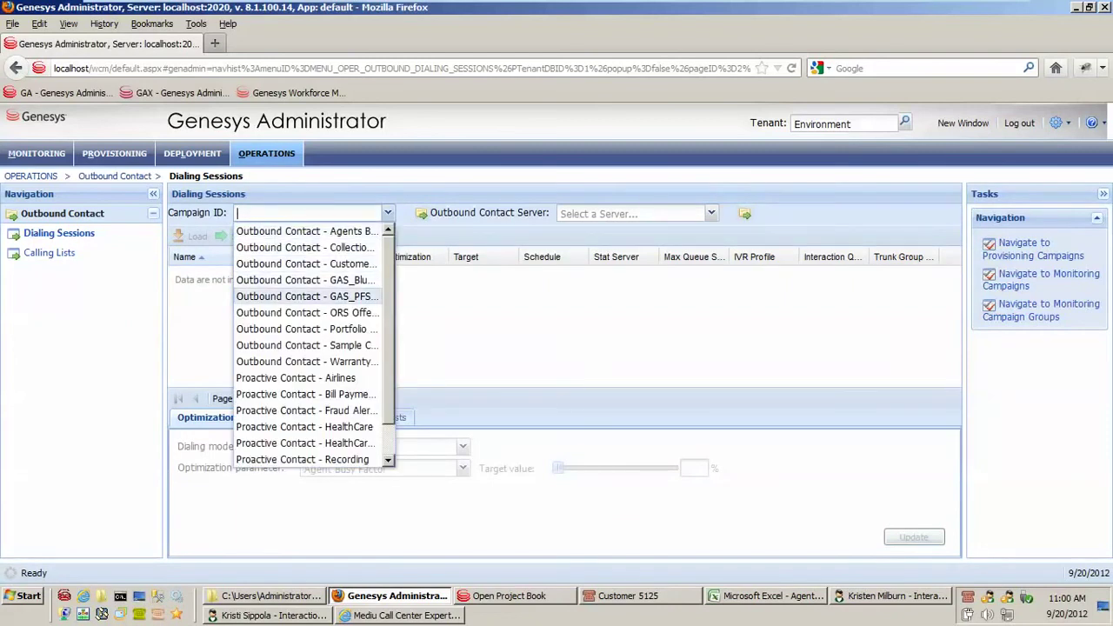
key("Down")
key("Down")
key("Down")
key("Down")
key("Down")
key("Down")
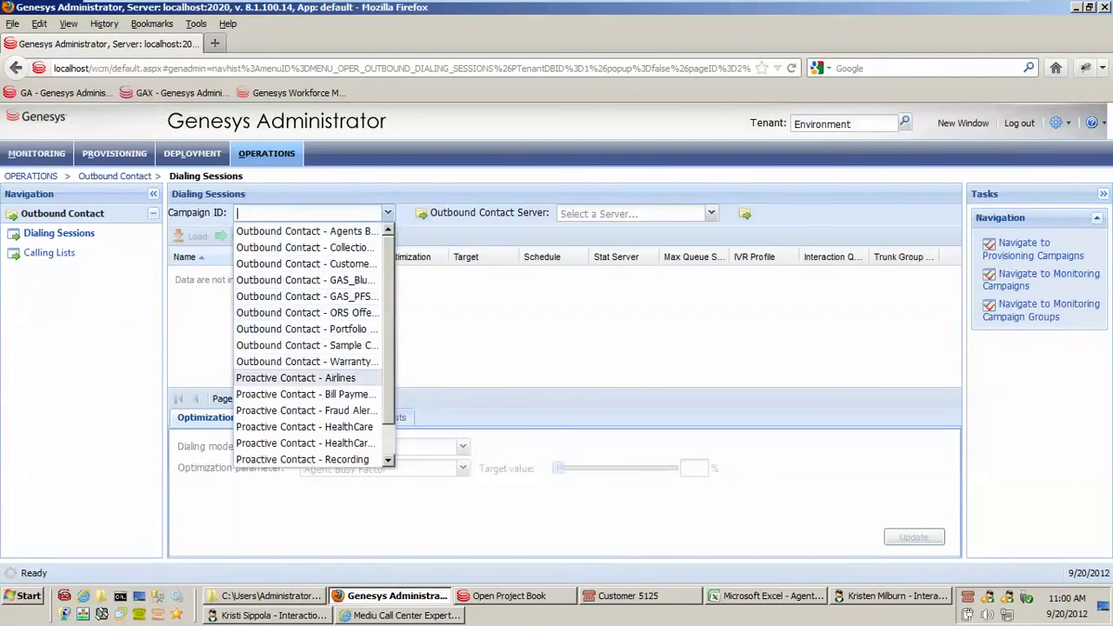
key("Up")
key("Return")
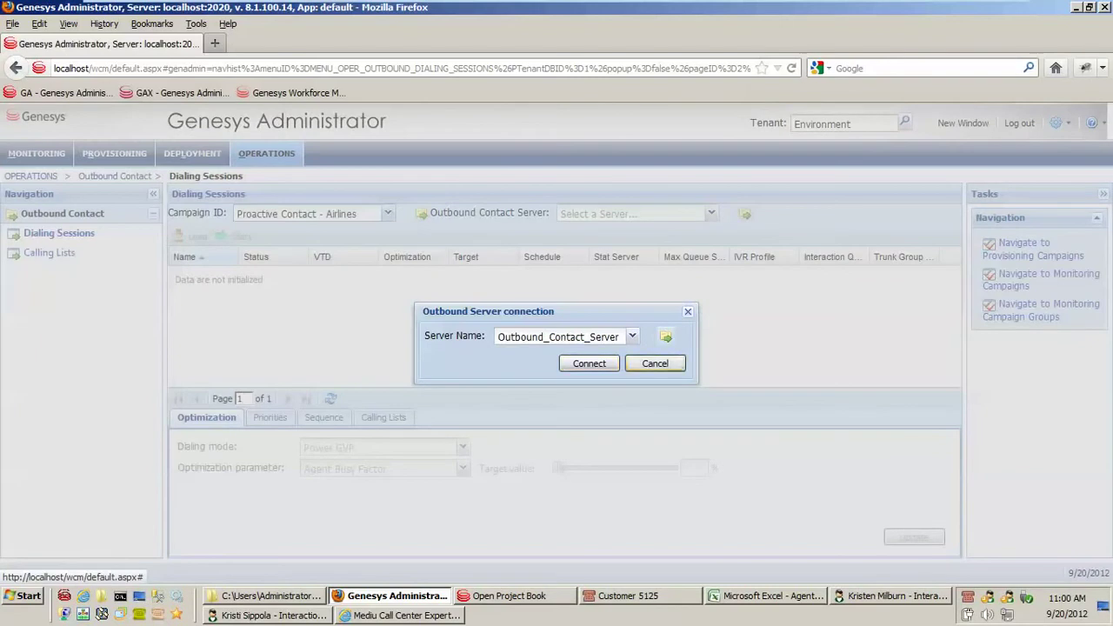
key("Return")
Select the Outbound Contact - GAS_BlueSky Campaign with Outbound_Contact_Server, and load and start its dialing session.
left_click(388, 213)
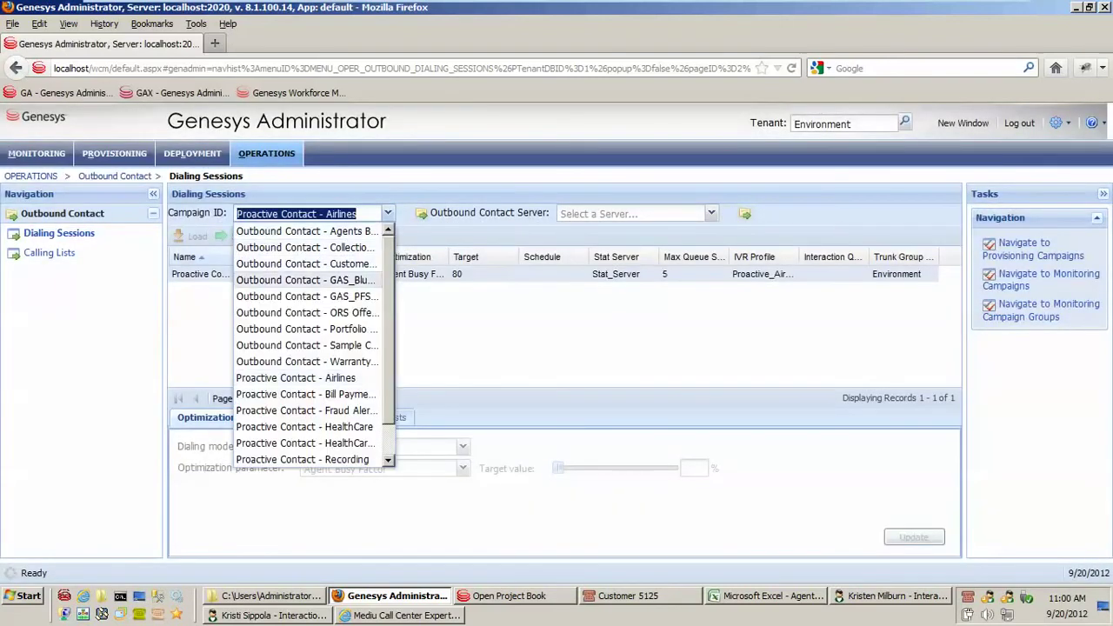
left_click(307, 280)
key("Return")
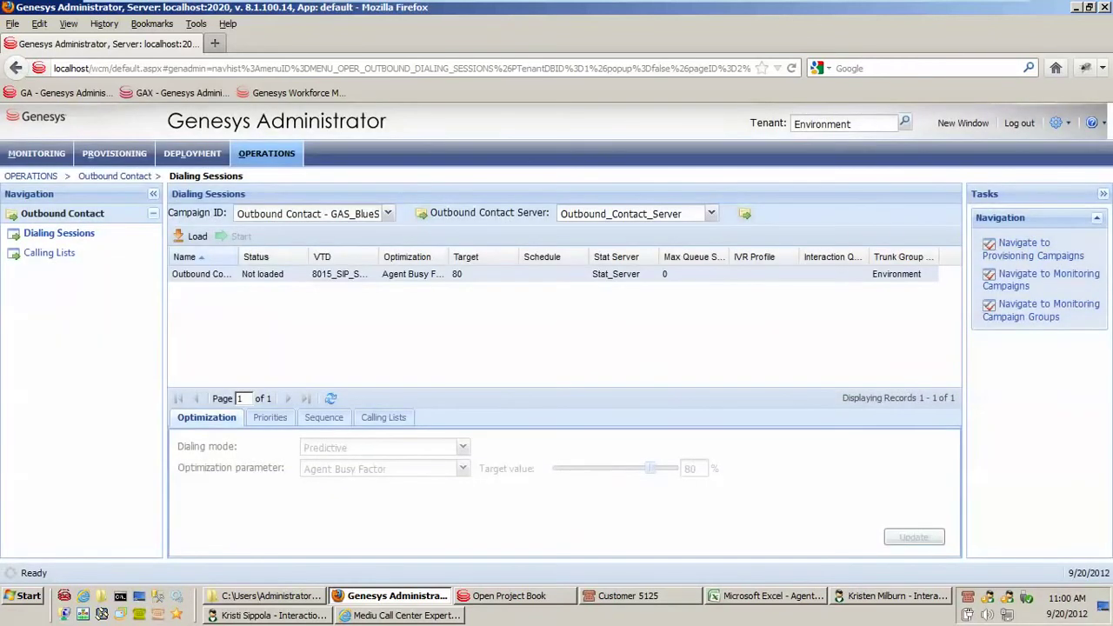
left_click(193, 236)
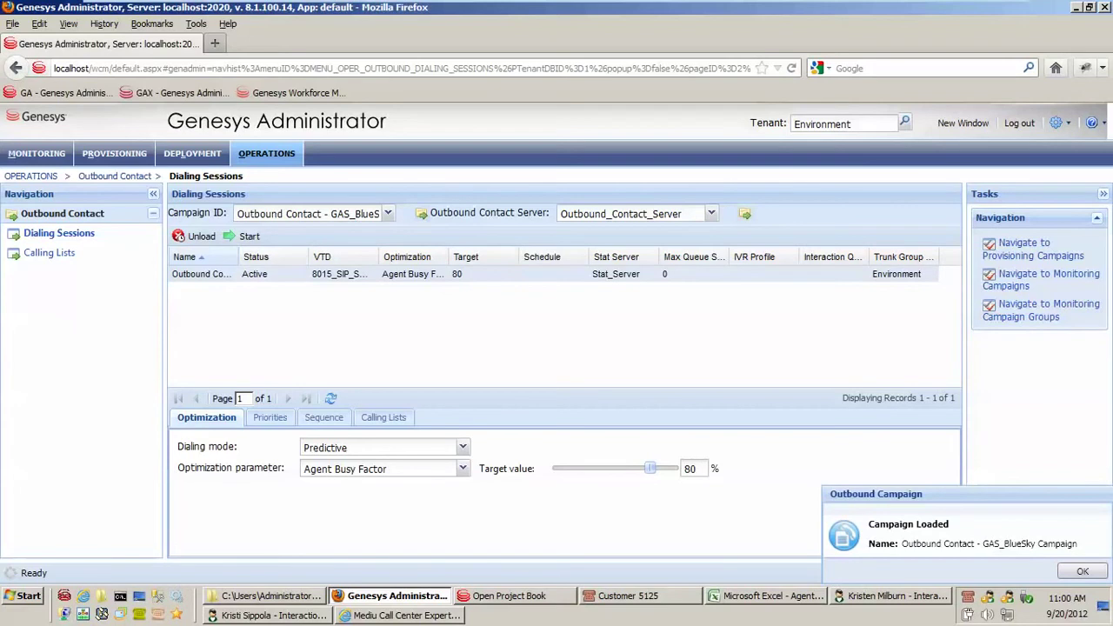
left_click(247, 236)
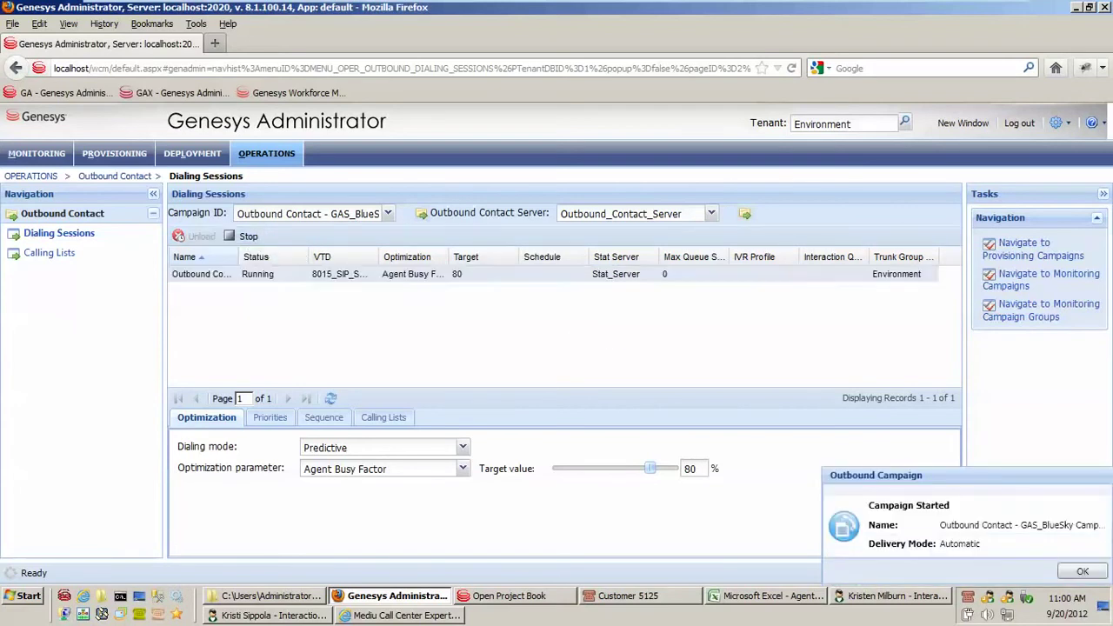
Switch to the second agent's Interaction Workspace and set that agent's status to Ready.
left_click(893, 597)
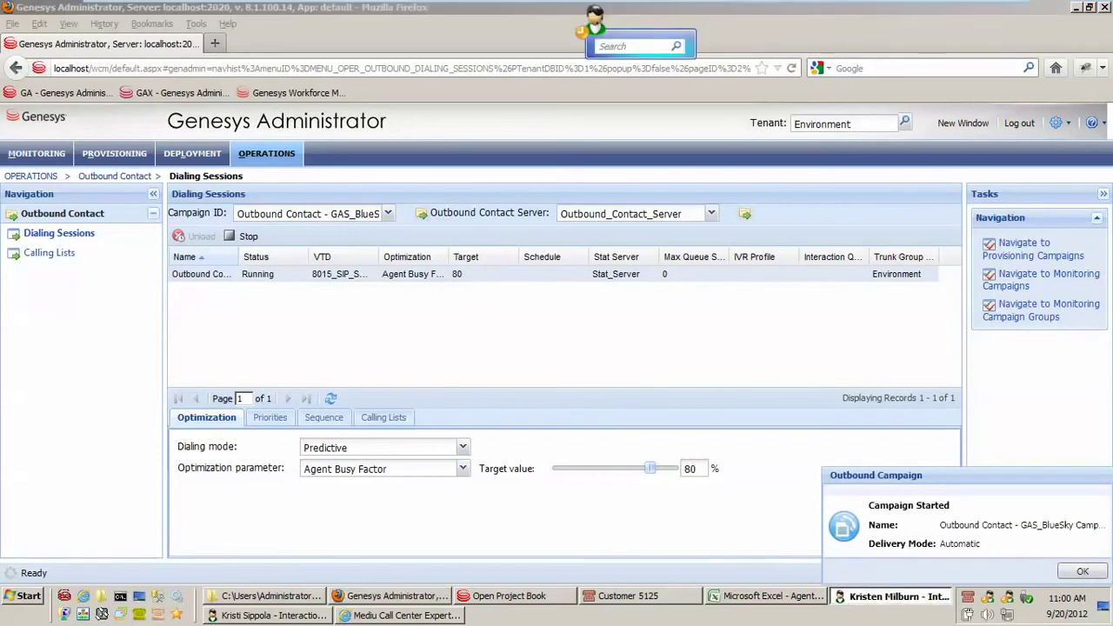
left_click(894, 596)
left_click(893, 597)
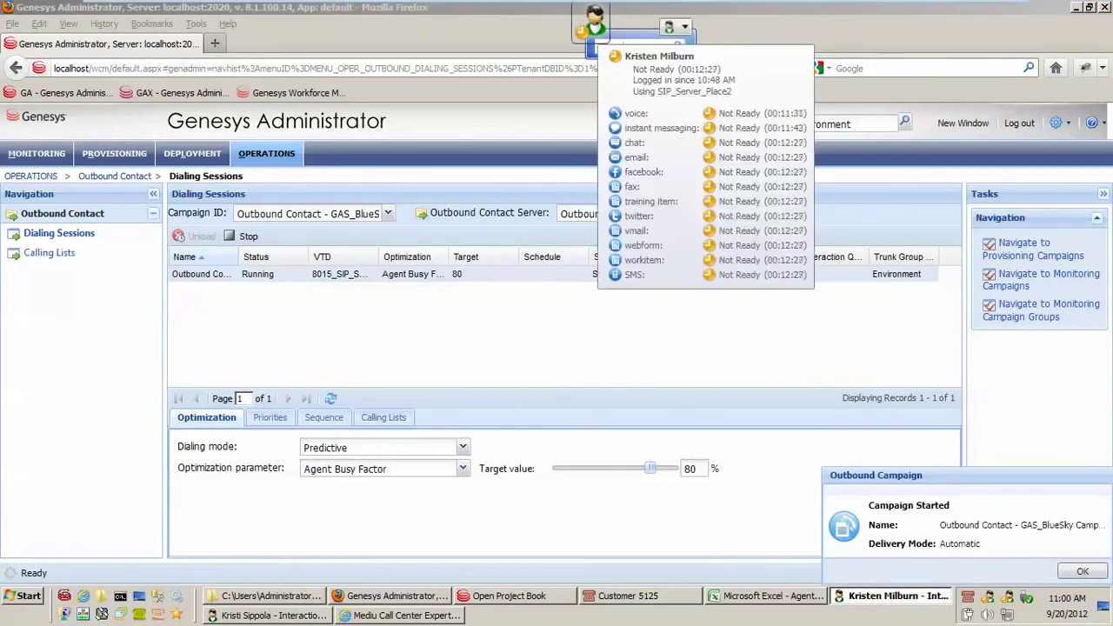
left_click(595, 20)
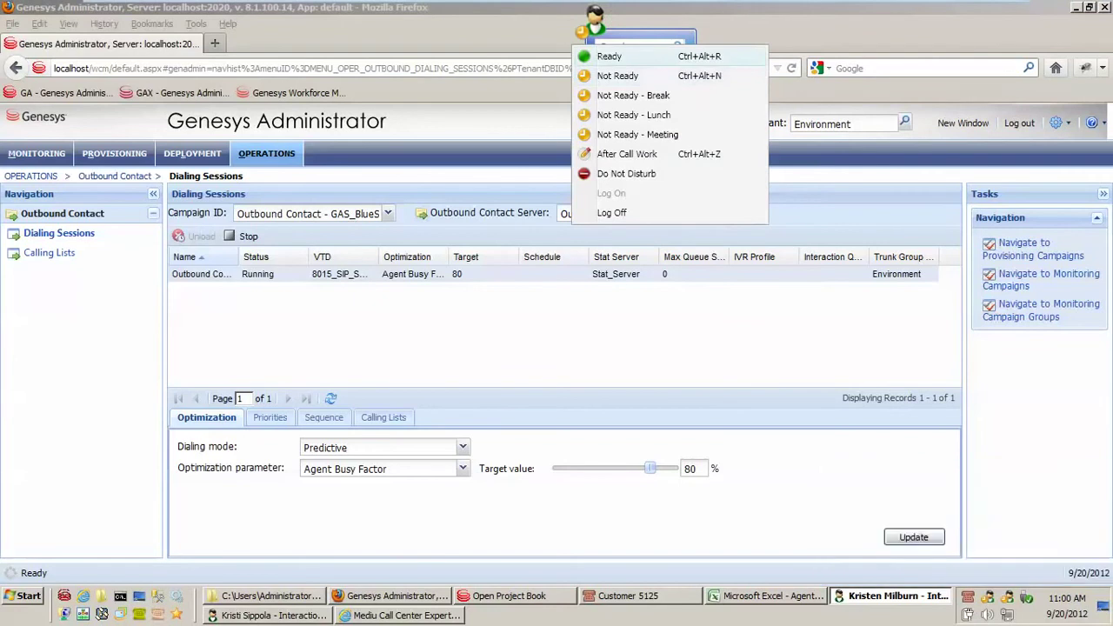
left_click(613, 56)
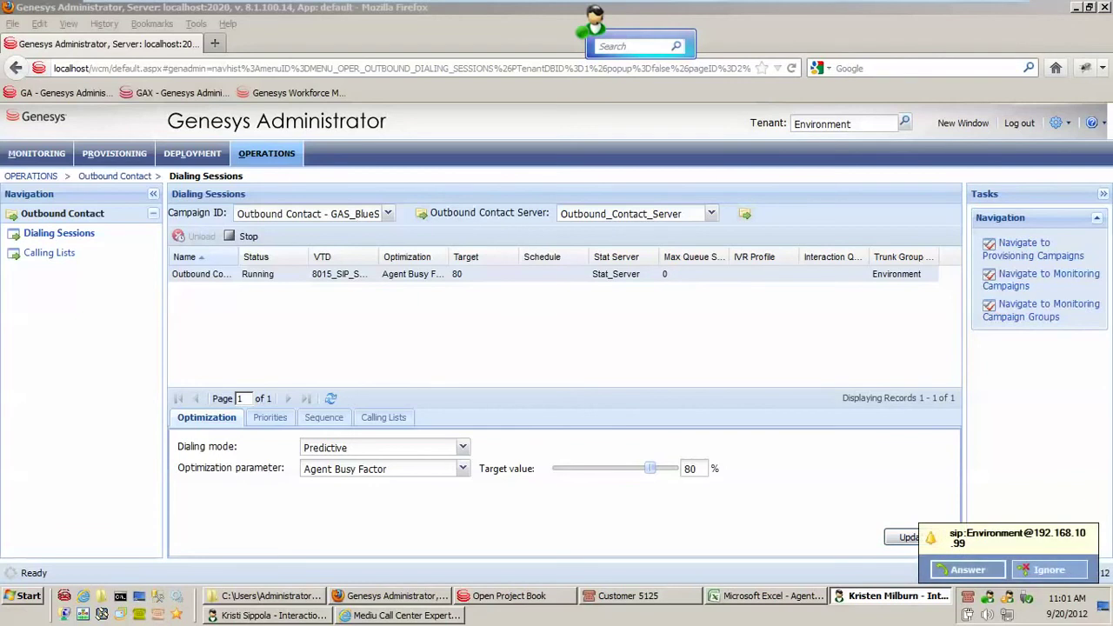
Answer the incoming campaign call on the customer softphone and set the first agent's status to Ready.
left_click(968, 569)
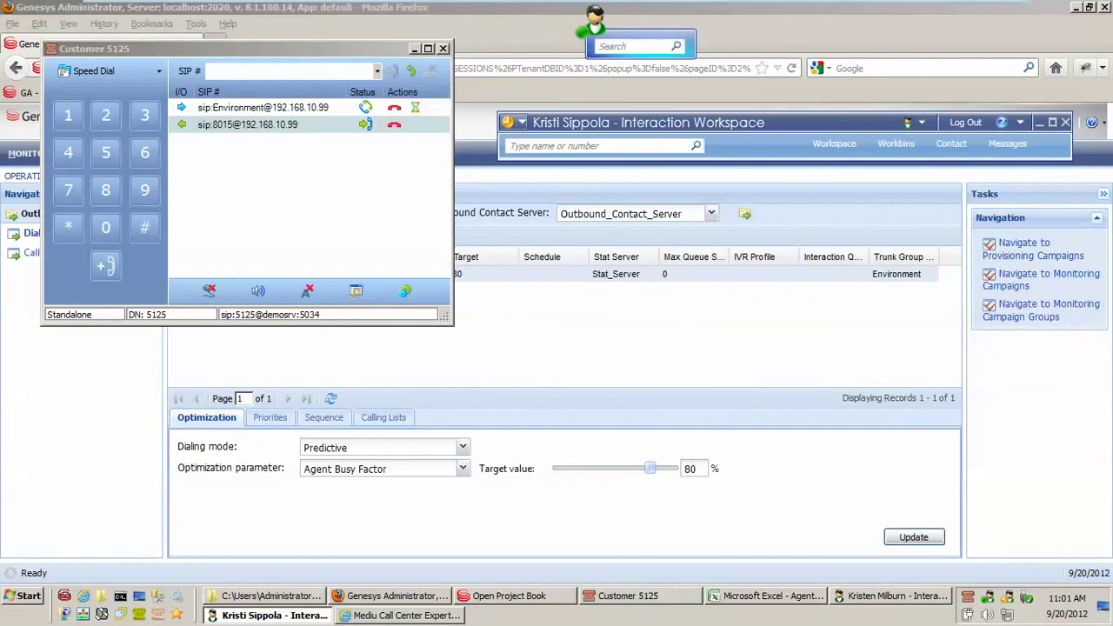
left_click(522, 122)
left_click(540, 142)
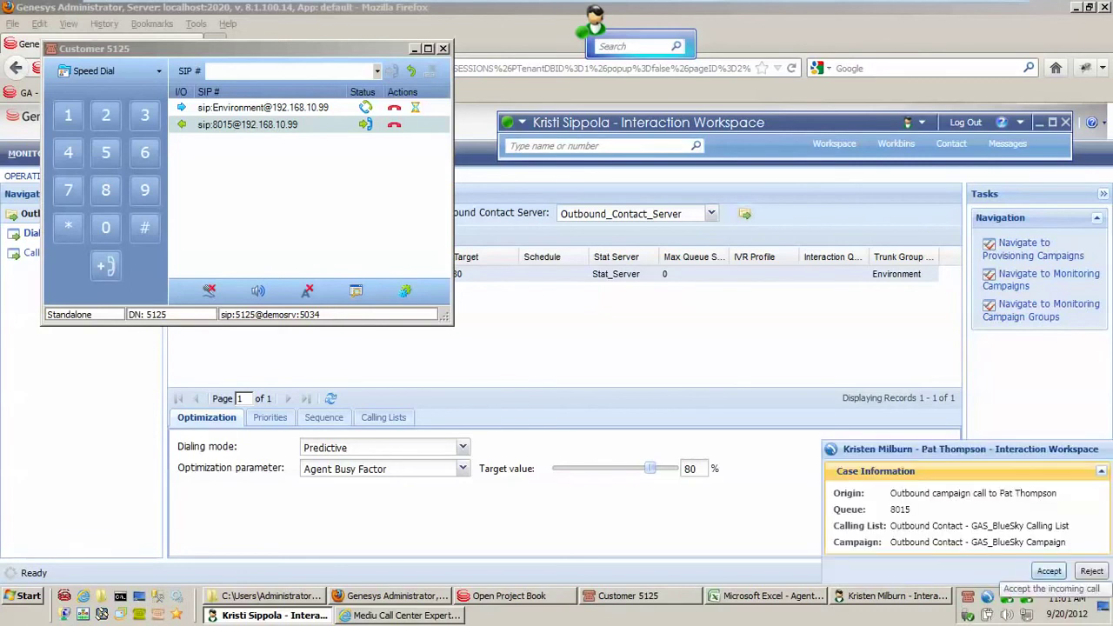
Accept the GAS_BlueSky campaign call for the second agent and answer the next incoming call on the customer softphone.
left_click(1049, 570)
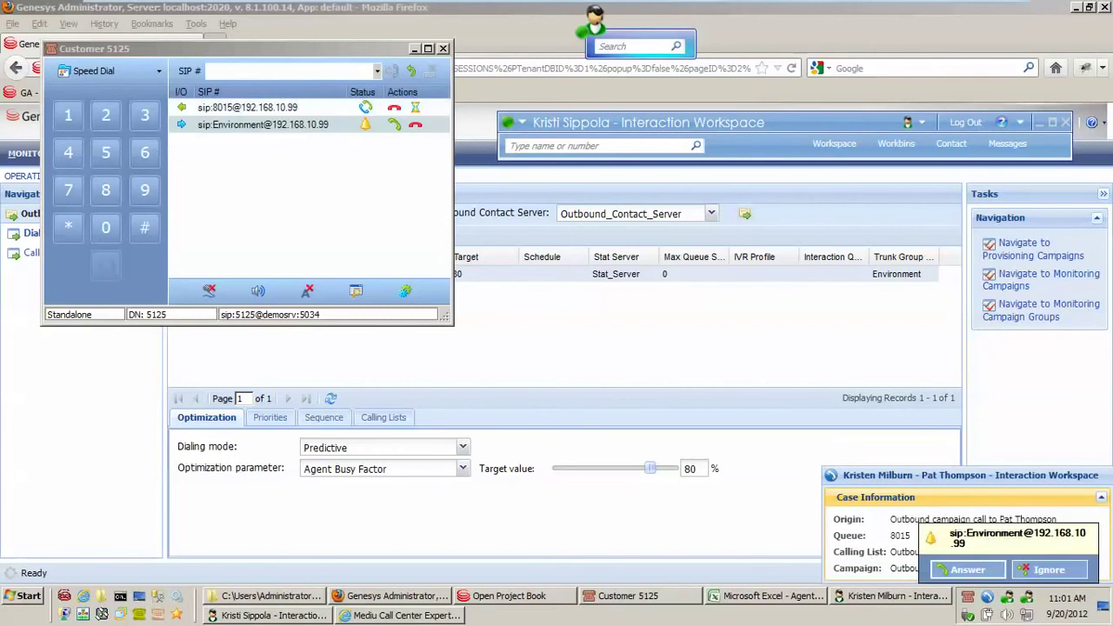
left_click(968, 569)
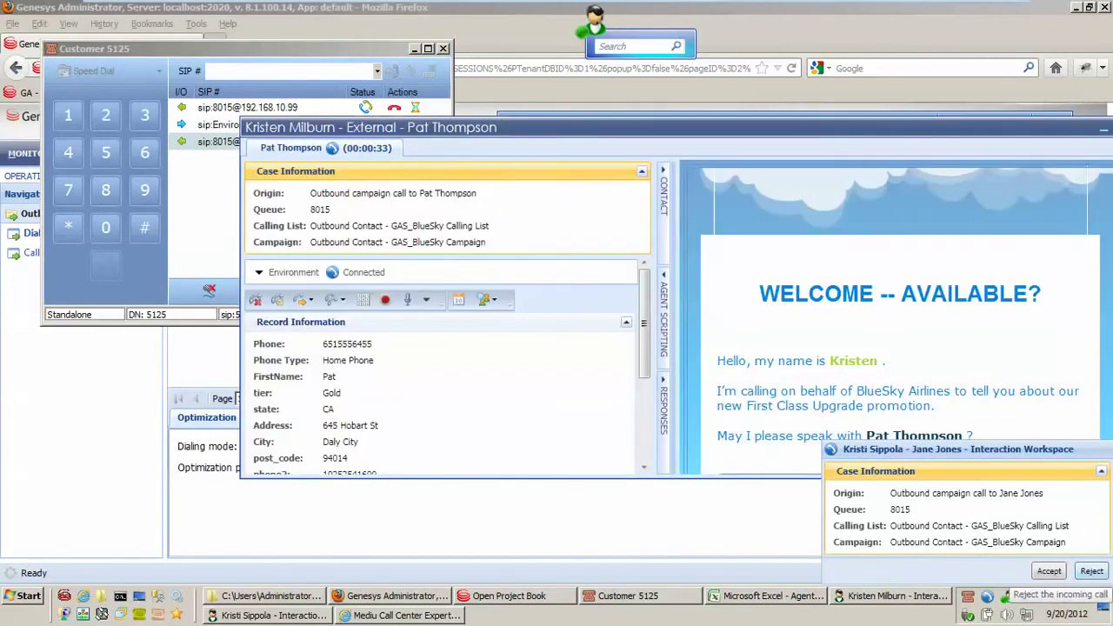
Reject the incoming campaign call for the second agent and change that agent's status in Interaction Workspace.
left_click(1092, 571)
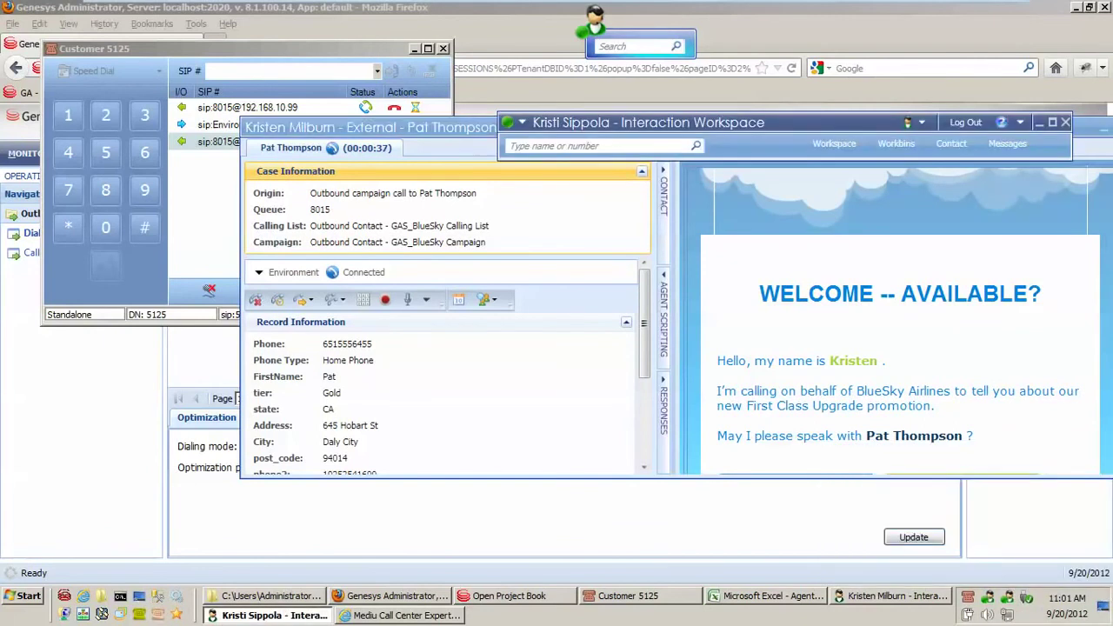
left_click(513, 121)
left_click(556, 164)
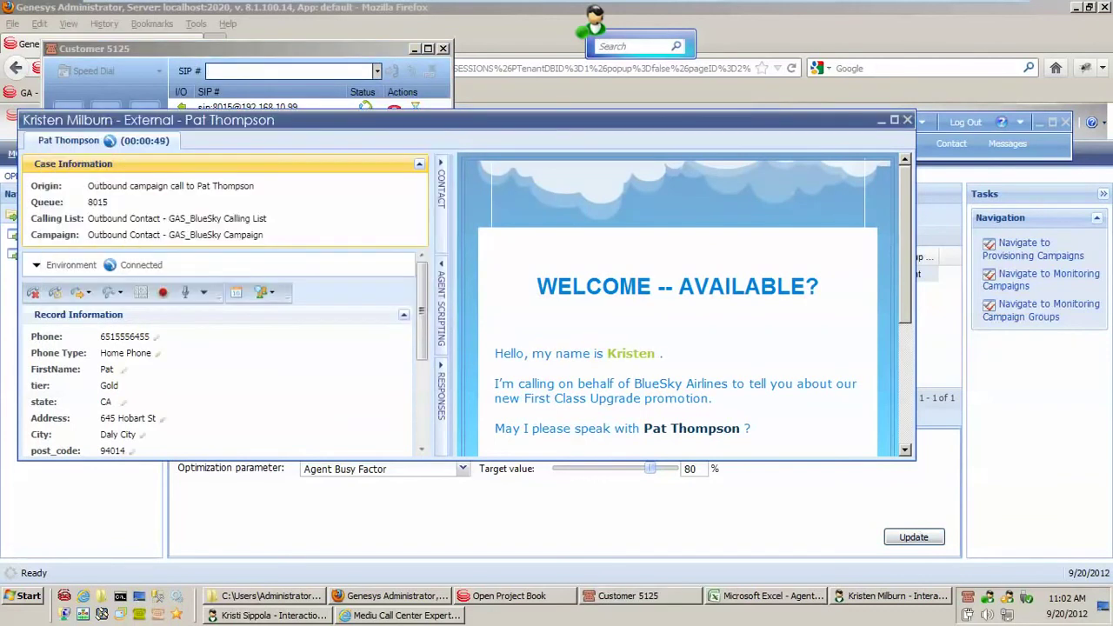
Mute the first agent's campaign call, maximize its window, and answer the two welcome script pages with Available and Yes.
left_click(185, 292)
left_click(894, 120)
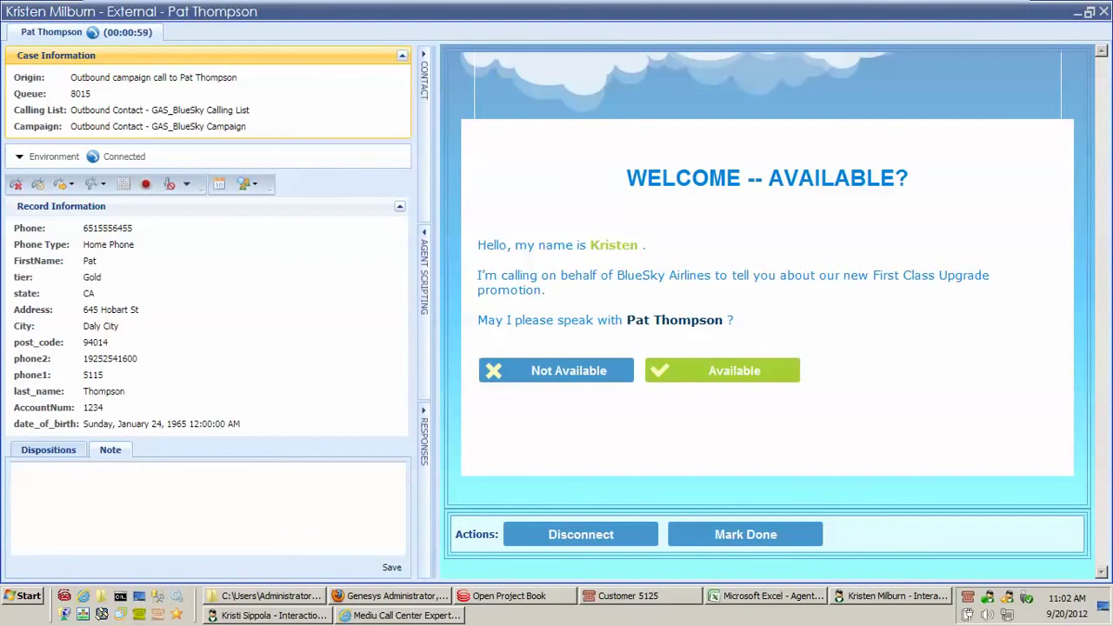
left_click(721, 370)
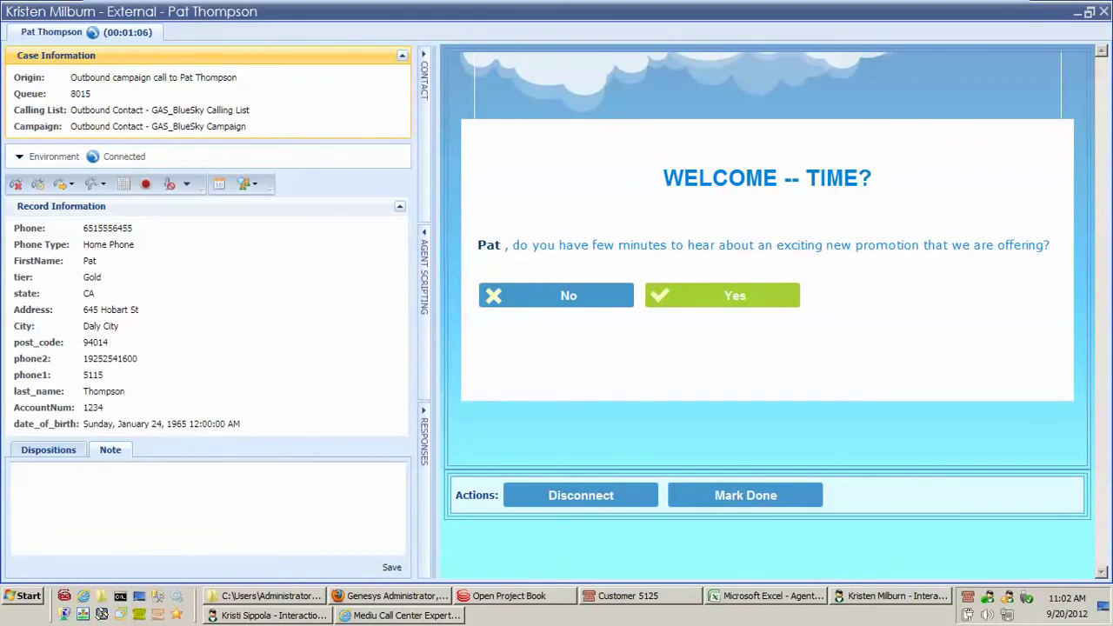
left_click(723, 296)
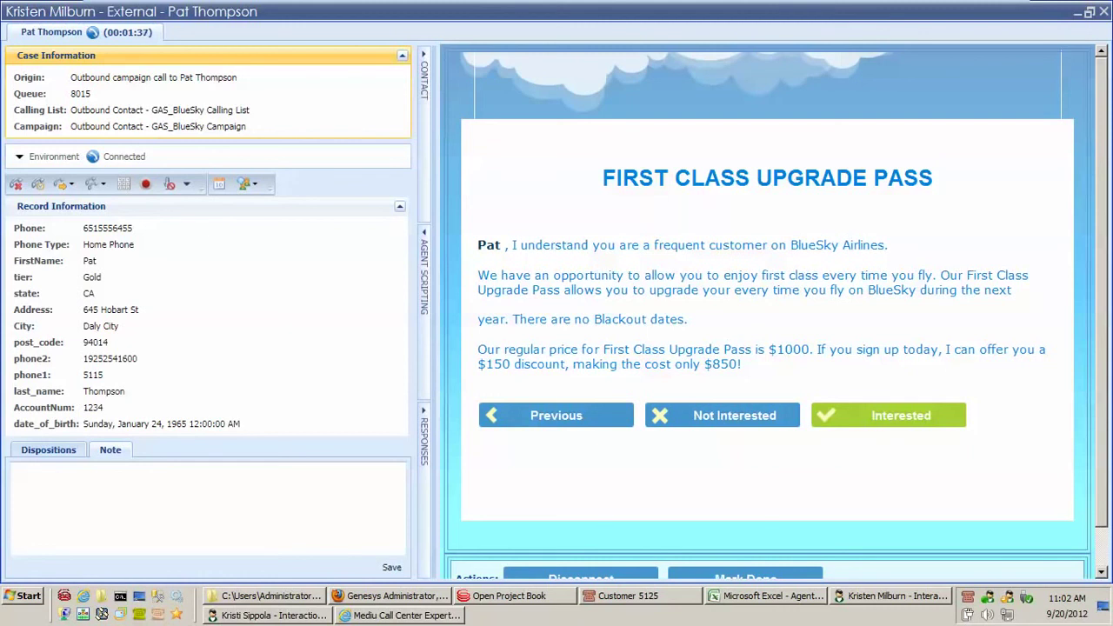
Record the customer as Interested in a Single Pass, process the order from the customer info page, and disconnect the call.
left_click(901, 415)
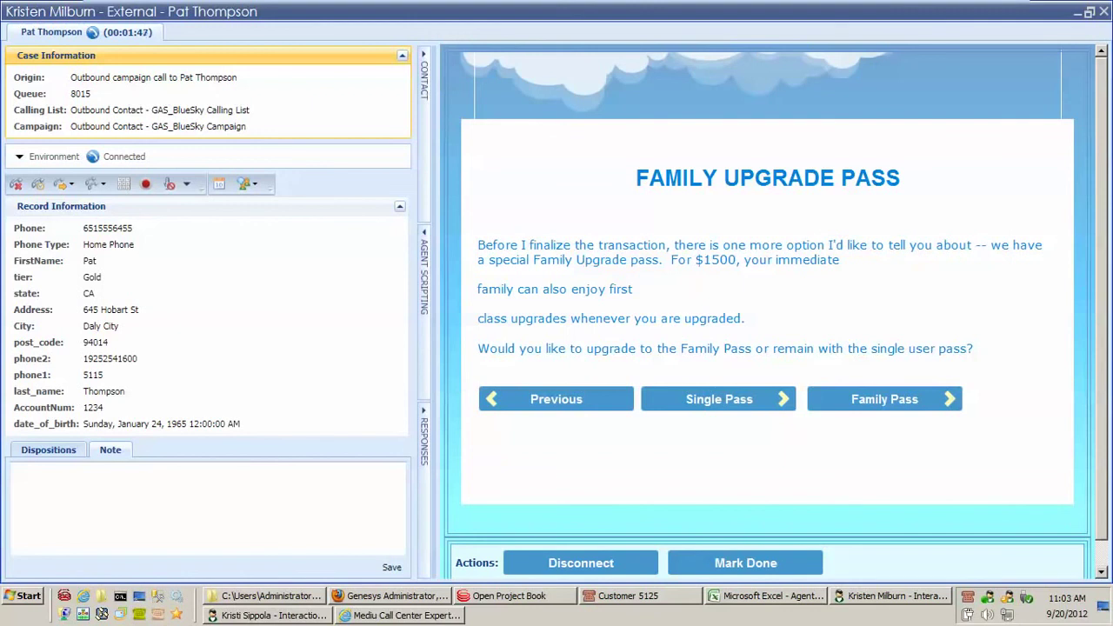
left_click(719, 398)
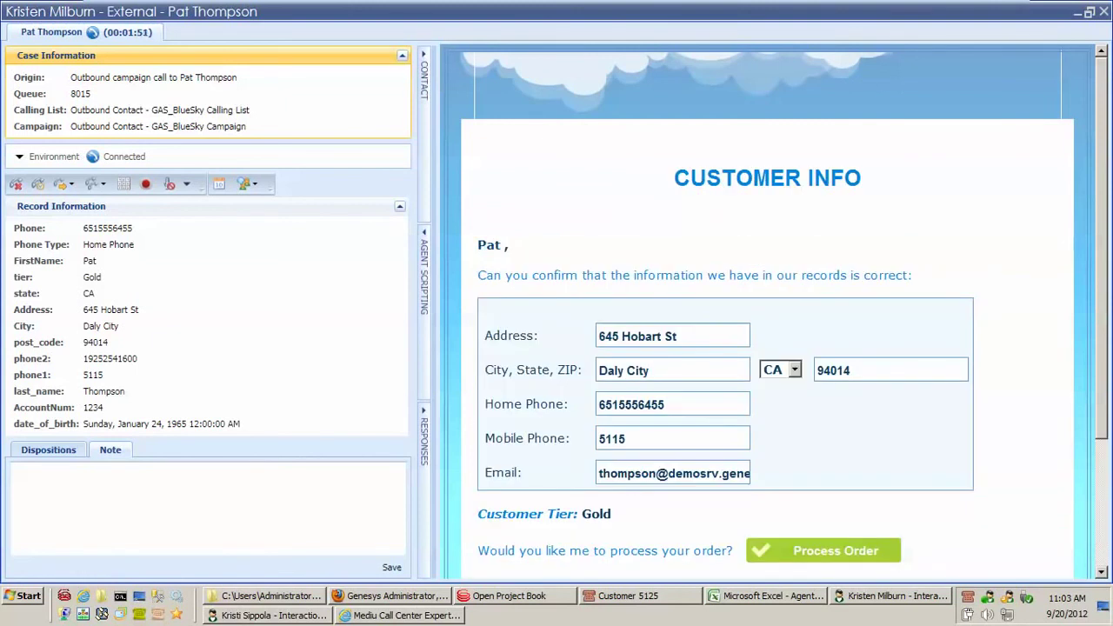
scroll(767, 311, "down", 2)
scroll(767, 311, "up", 2)
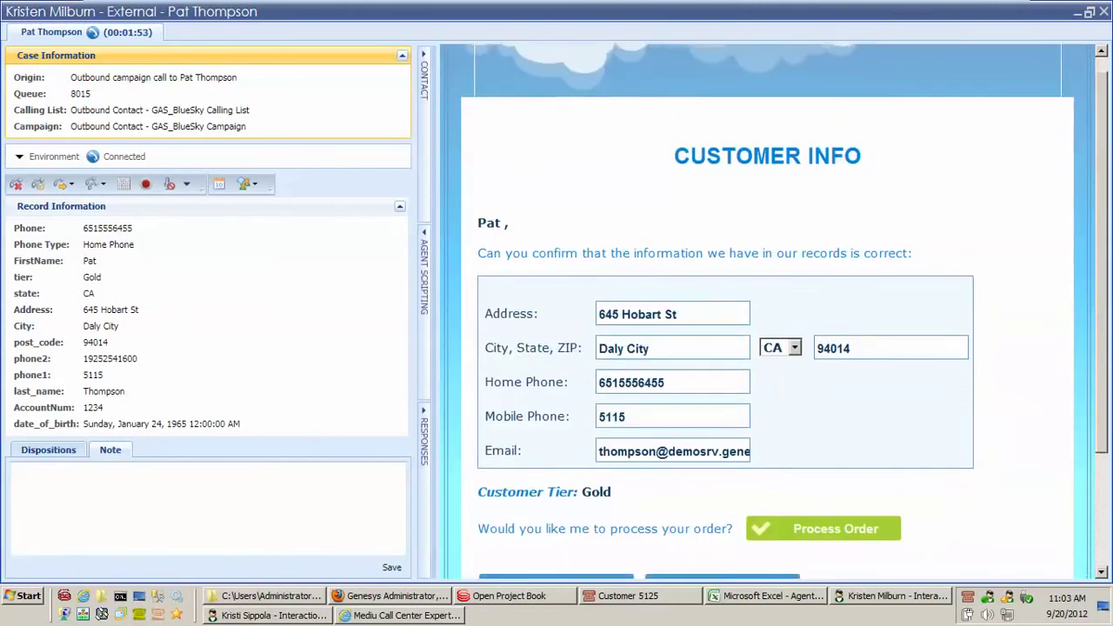
scroll(768, 311, "down", 1)
scroll(775, 311, "down", 1)
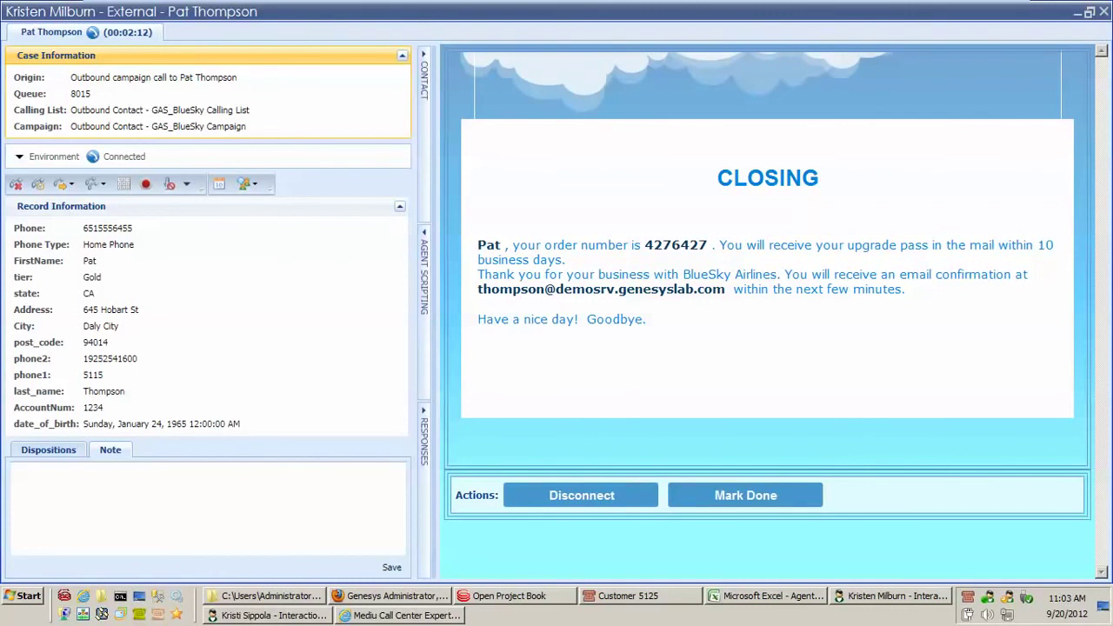
left_click(580, 495)
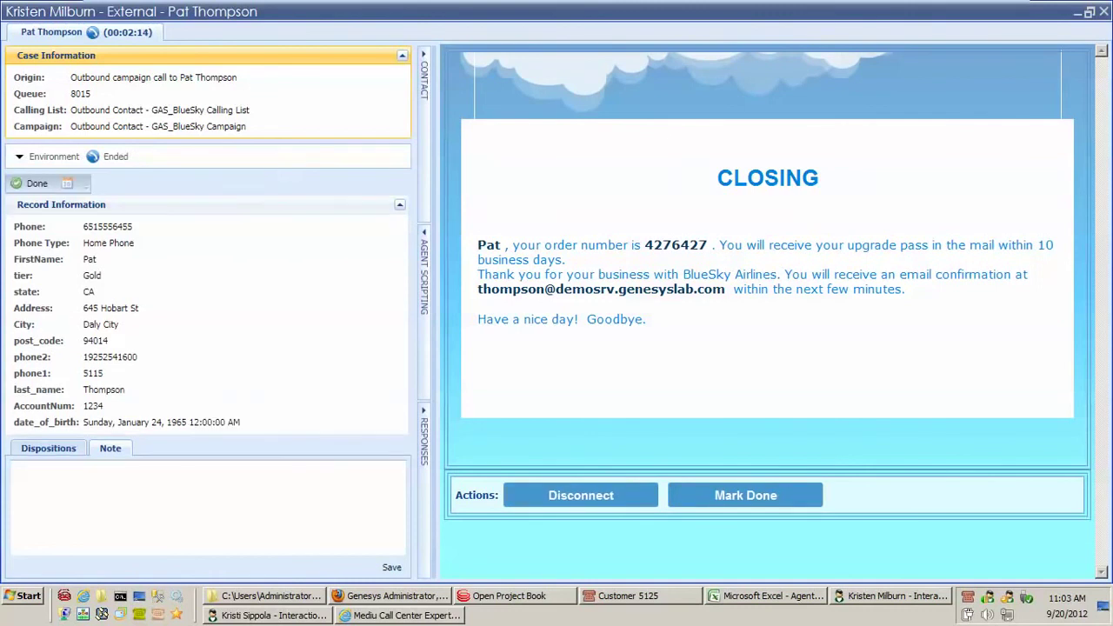
Switch to the Excel scripting results workbook and select the Gold customer's email, status, order and subscription cells in the outbound table.
left_click(765, 596)
left_click_drag(759, 560, 856, 559)
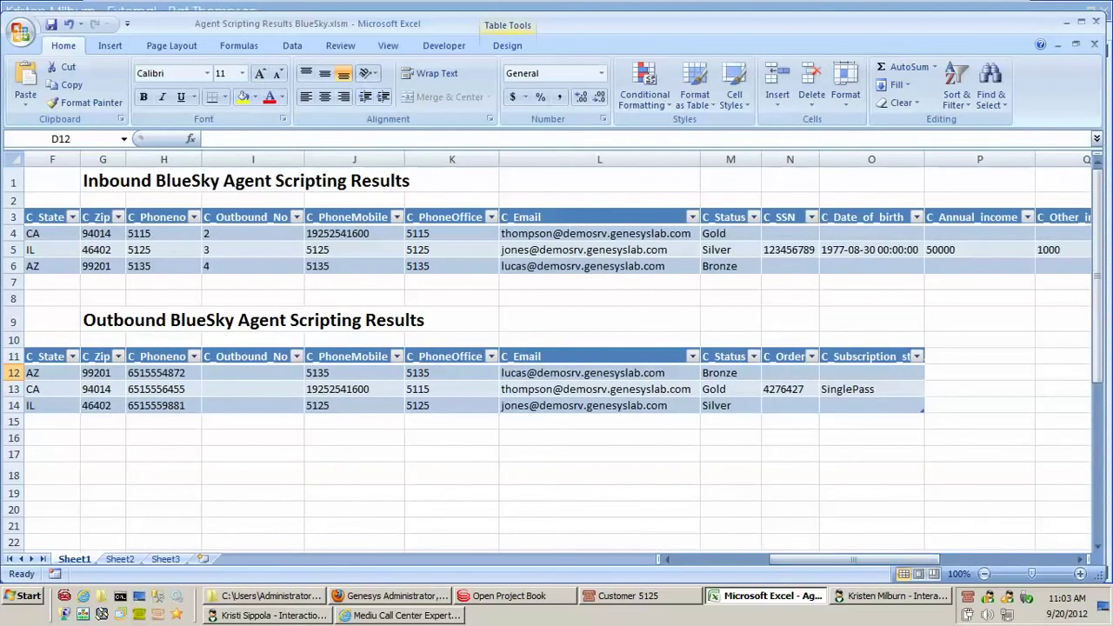
left_click_drag(980, 389, 600, 389)
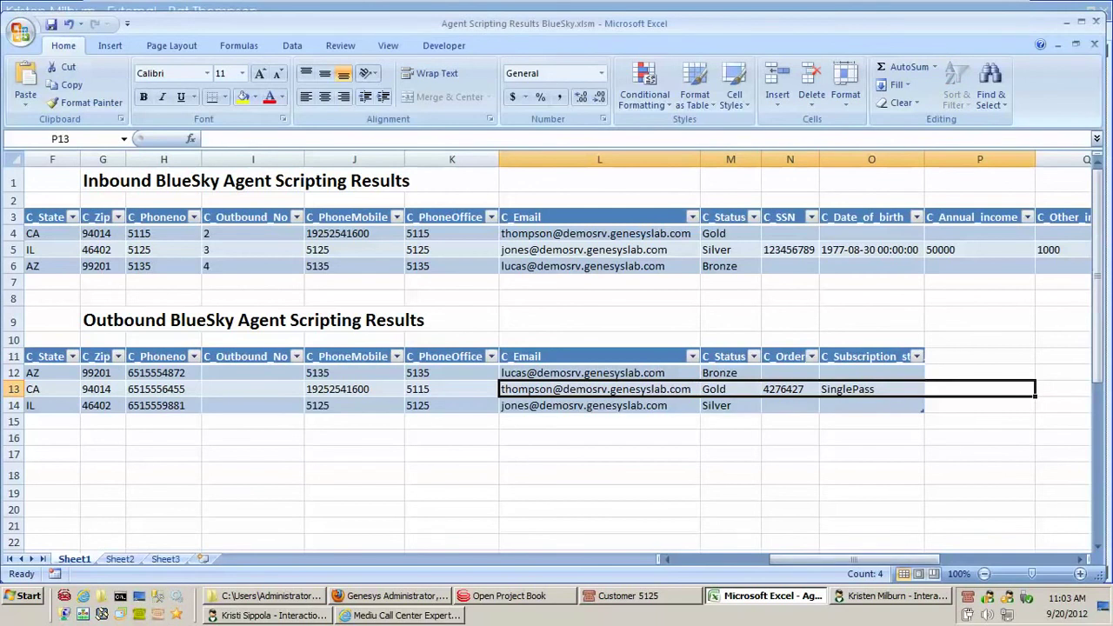
Switch to Genesys Agent Scripting and open the BlueSky project book.
mouse_move(516, 596)
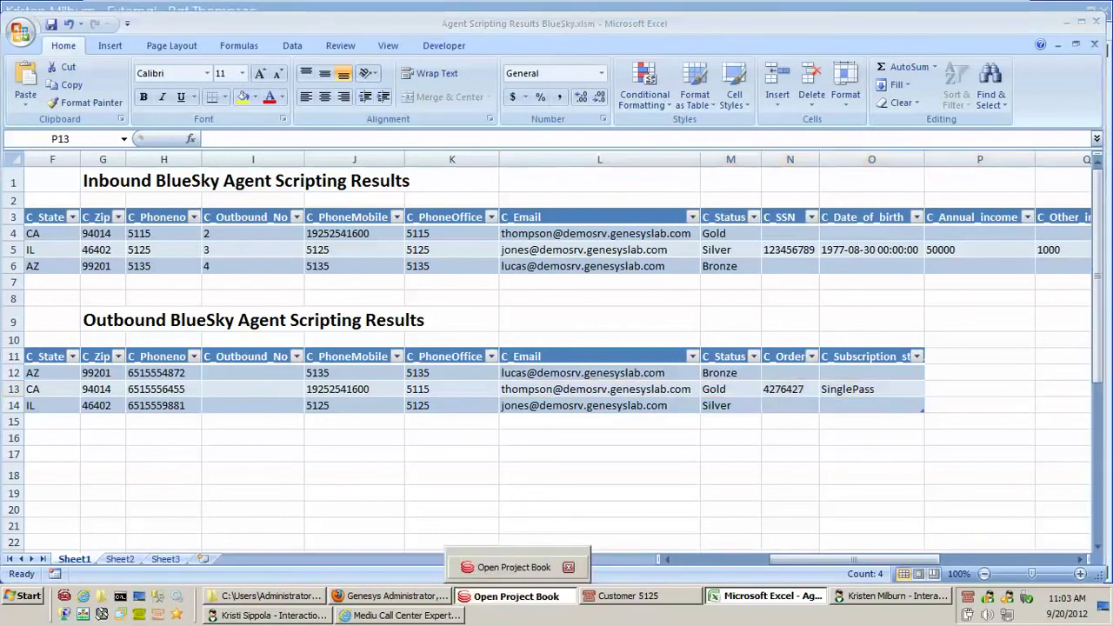
left_click(509, 596)
left_click_drag(609, 140, 536, 183)
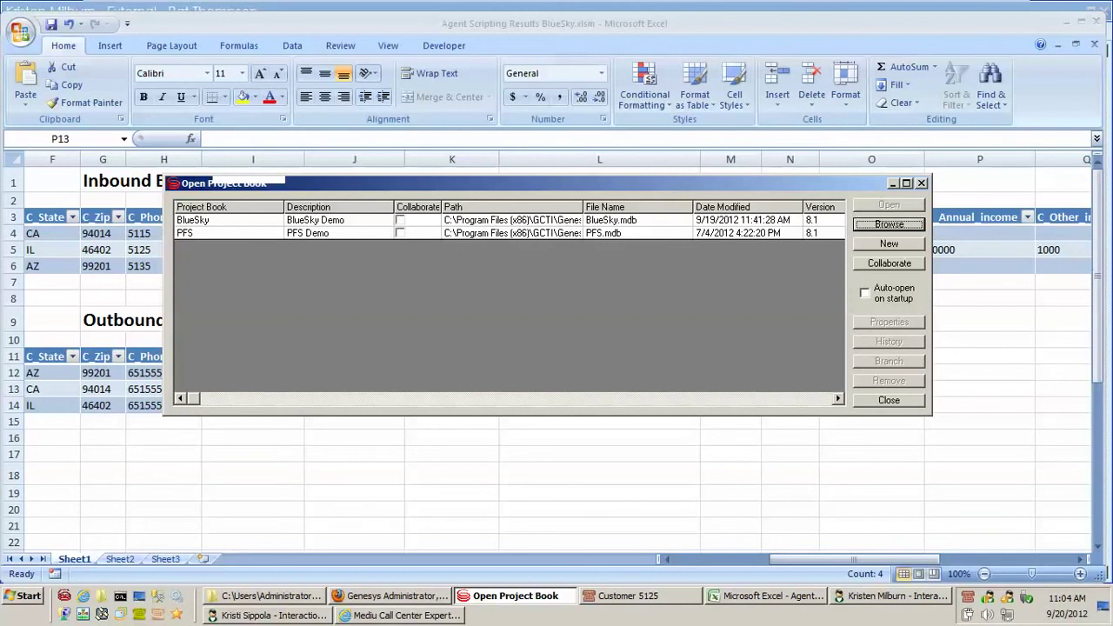
left_click(194, 220)
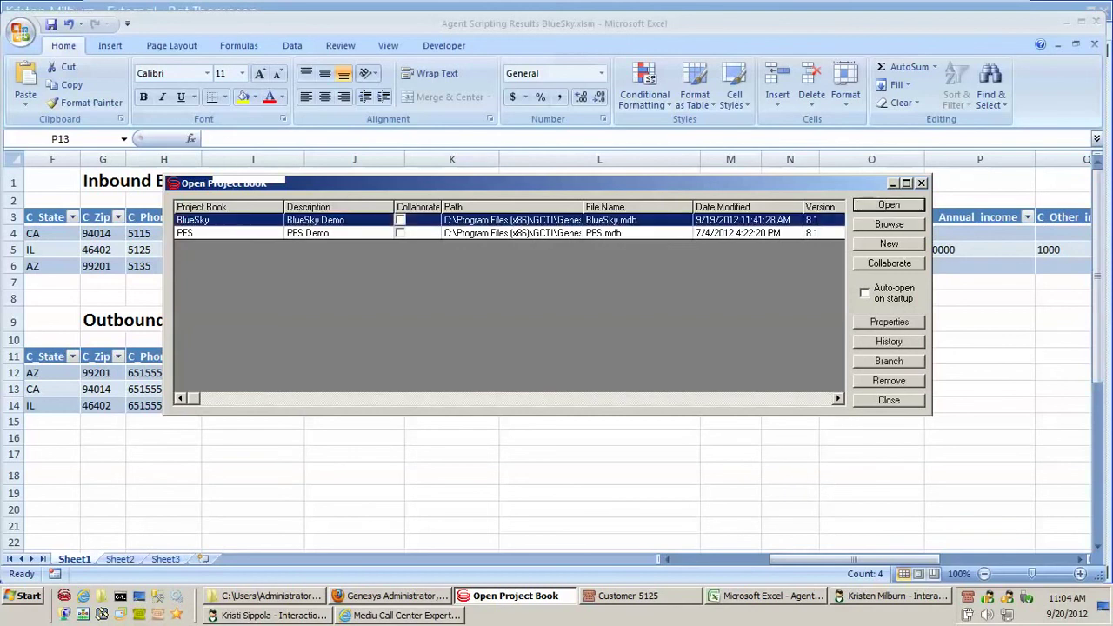
key("Return")
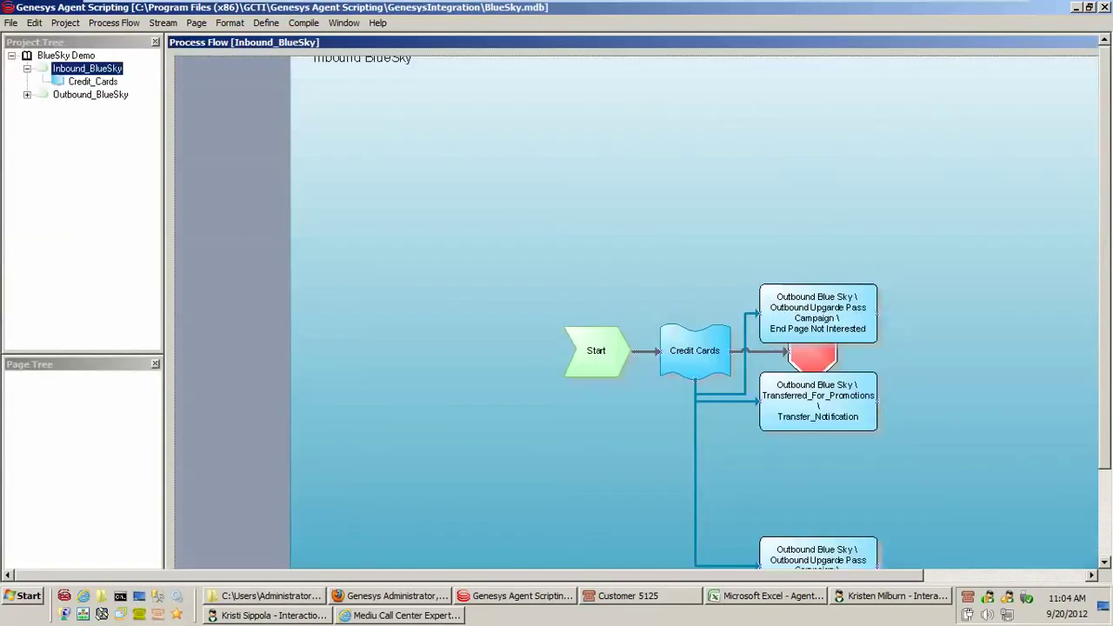
Review the inbound Credit_Cards stream and its script pages from Welcome_Page through Traveler_Plus.
left_click(93, 81)
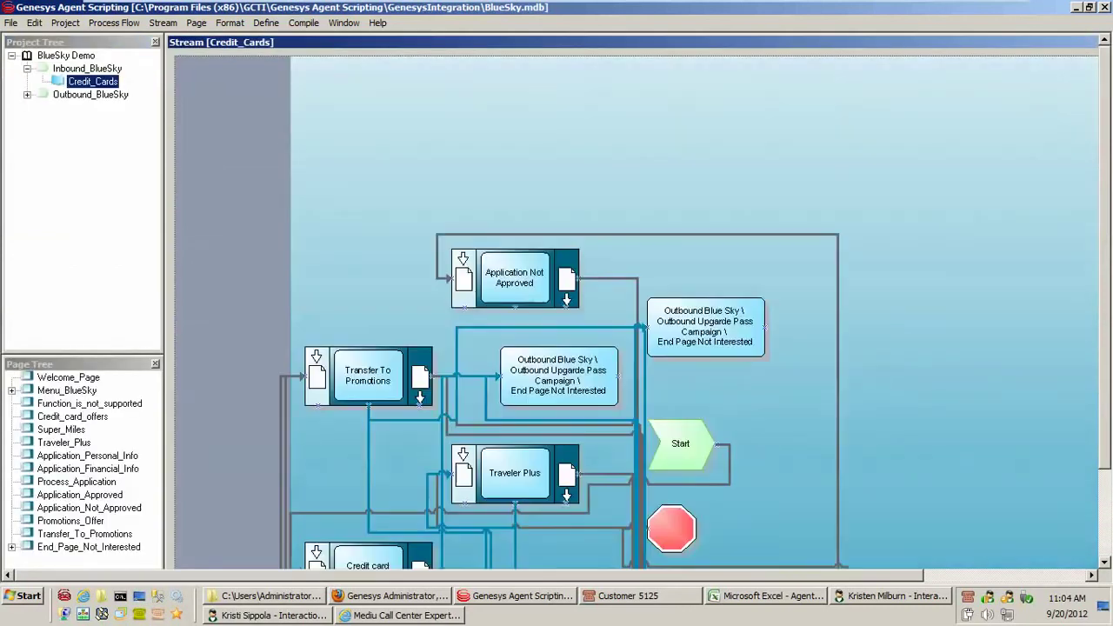
double_click(67, 377)
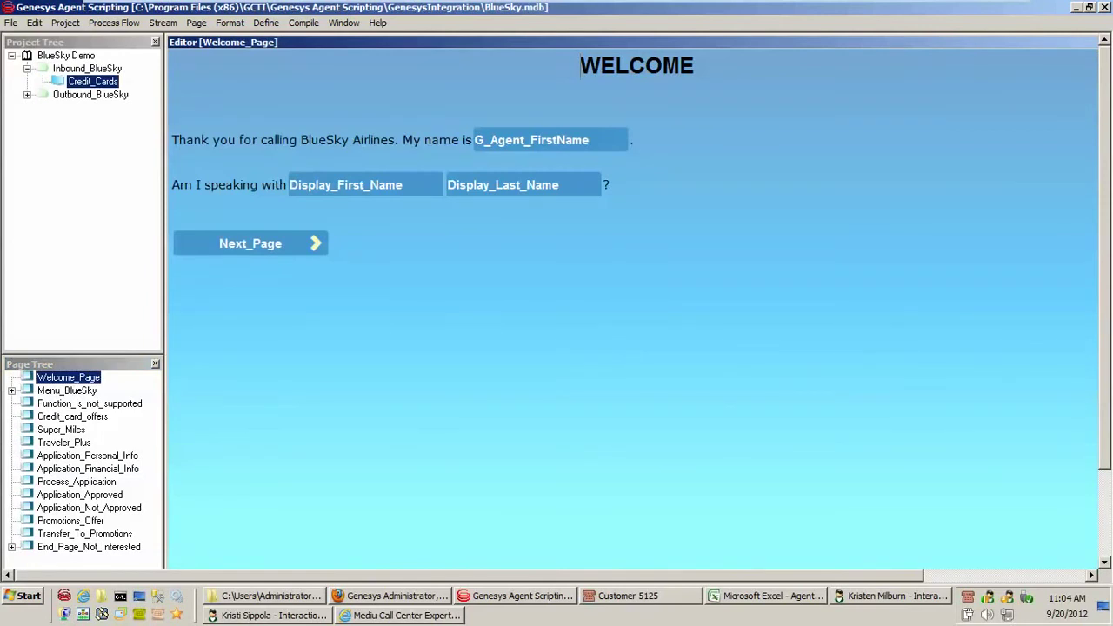
double_click(67, 390)
double_click(90, 403)
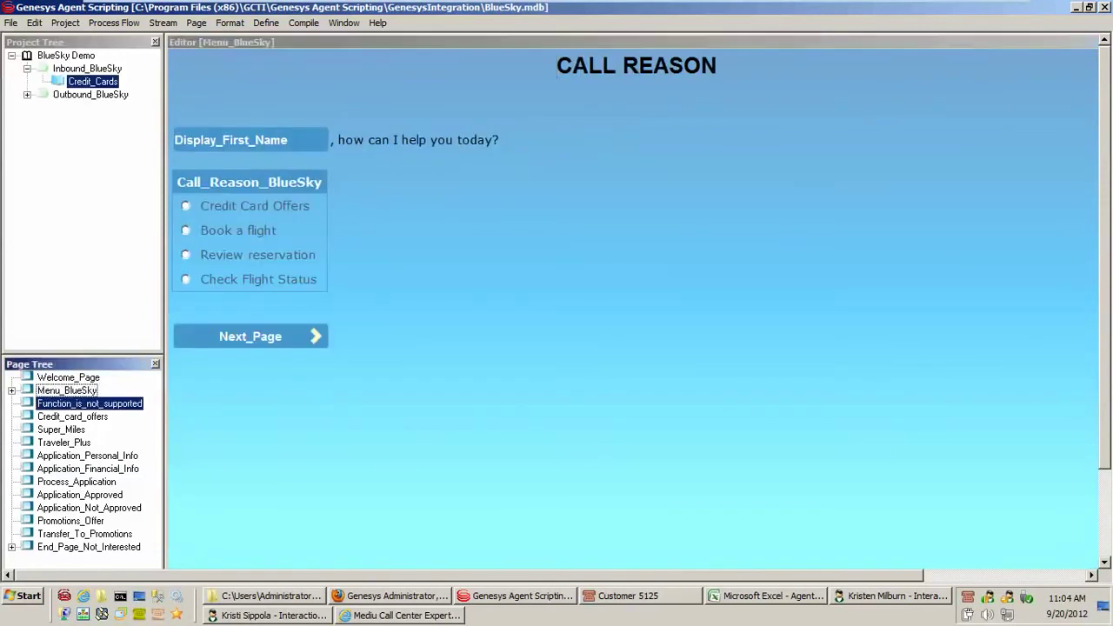
double_click(72, 415)
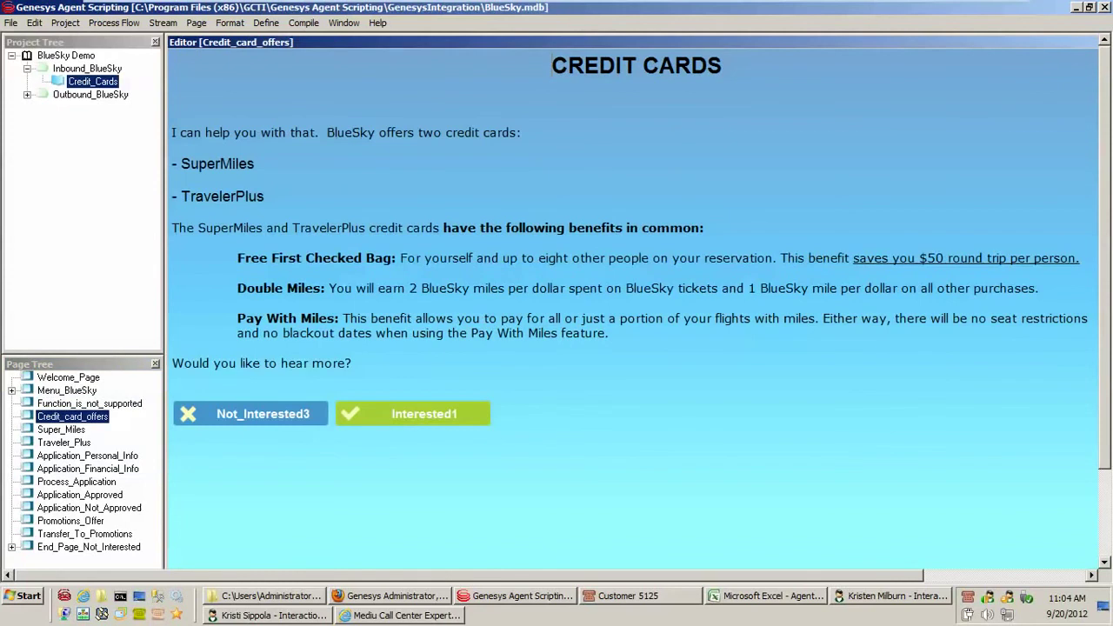
double_click(60, 428)
double_click(63, 442)
left_click(88, 468)
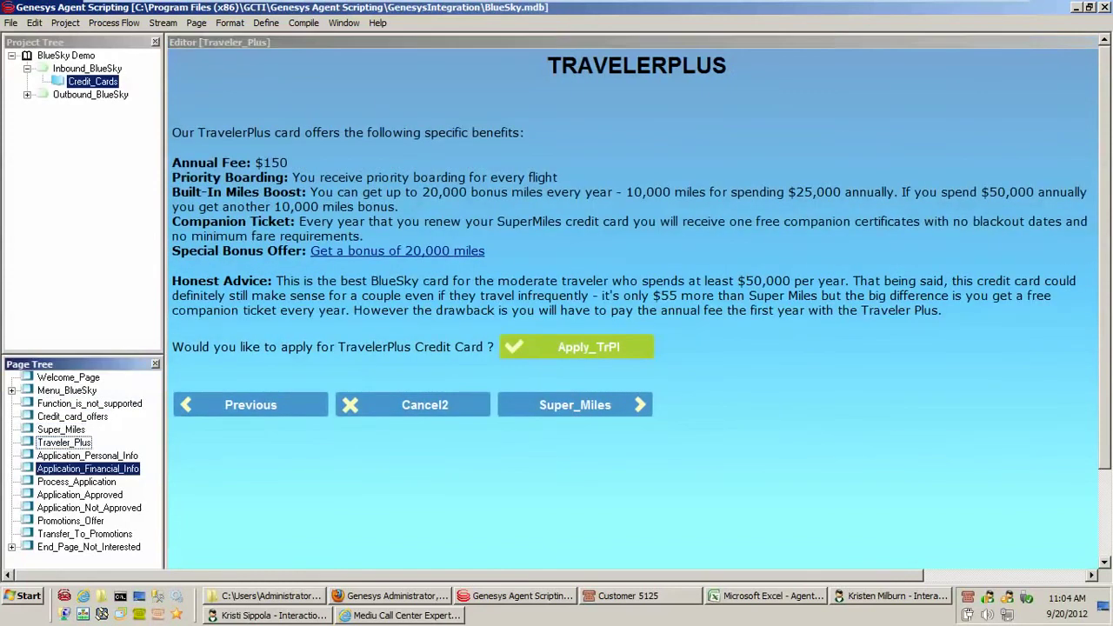
Examine the Outbound_BlueSky process flow and its Outbound_Upgarde_Pass_Campaign stream, including the Welcome_2, Not_Available and Upgrade_Pass_Info pages.
left_click(90, 94)
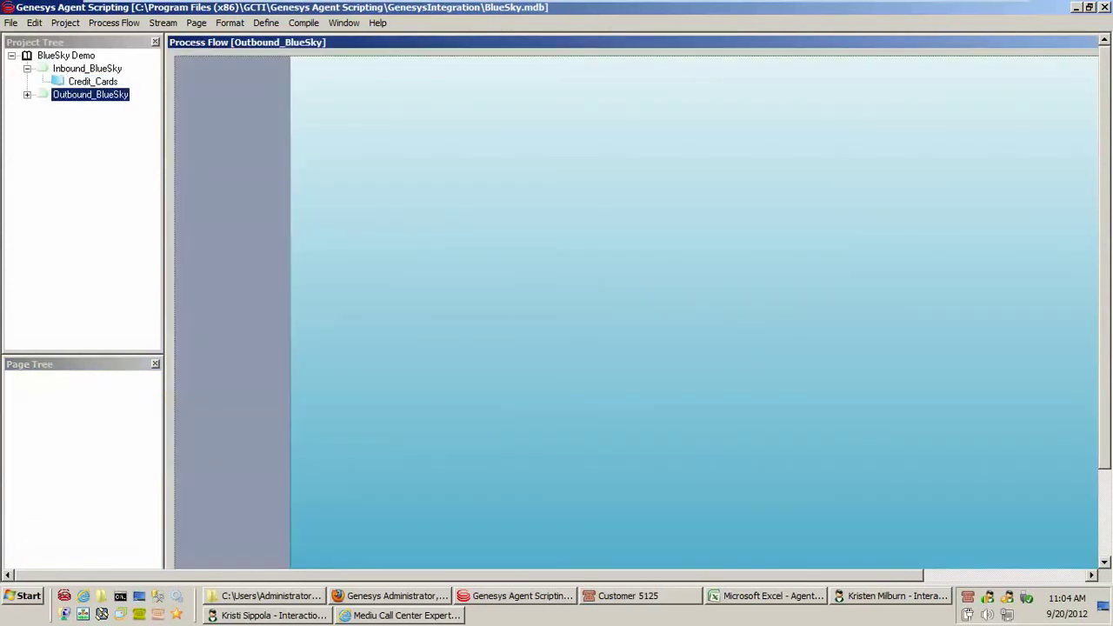
left_click(27, 94)
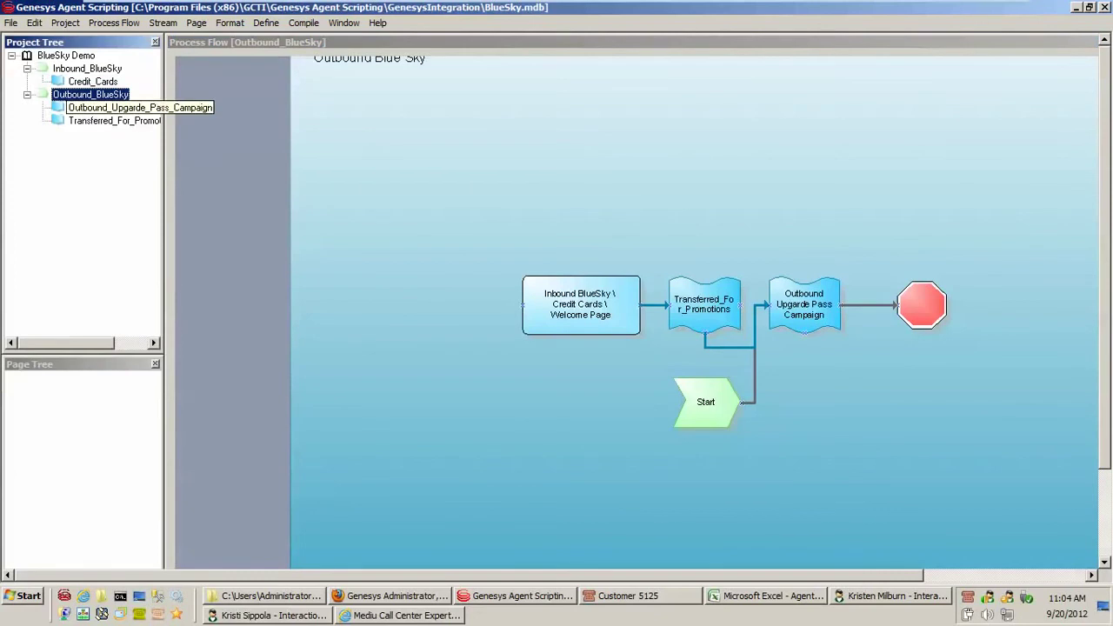
left_click(90, 107)
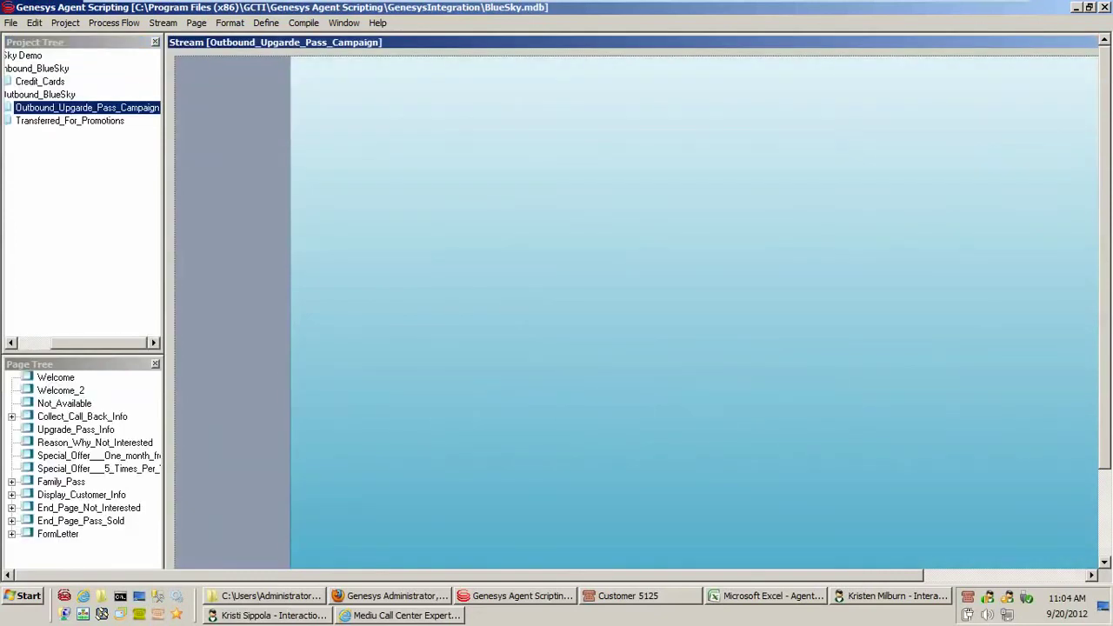
left_click(55, 377)
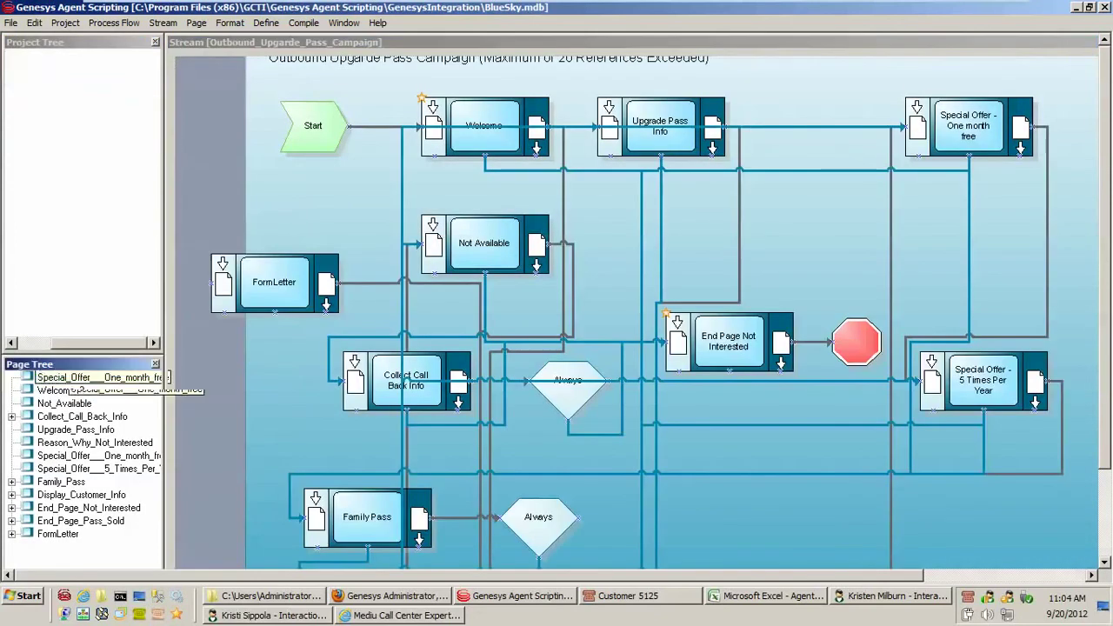
left_click(60, 390)
double_click(60, 390)
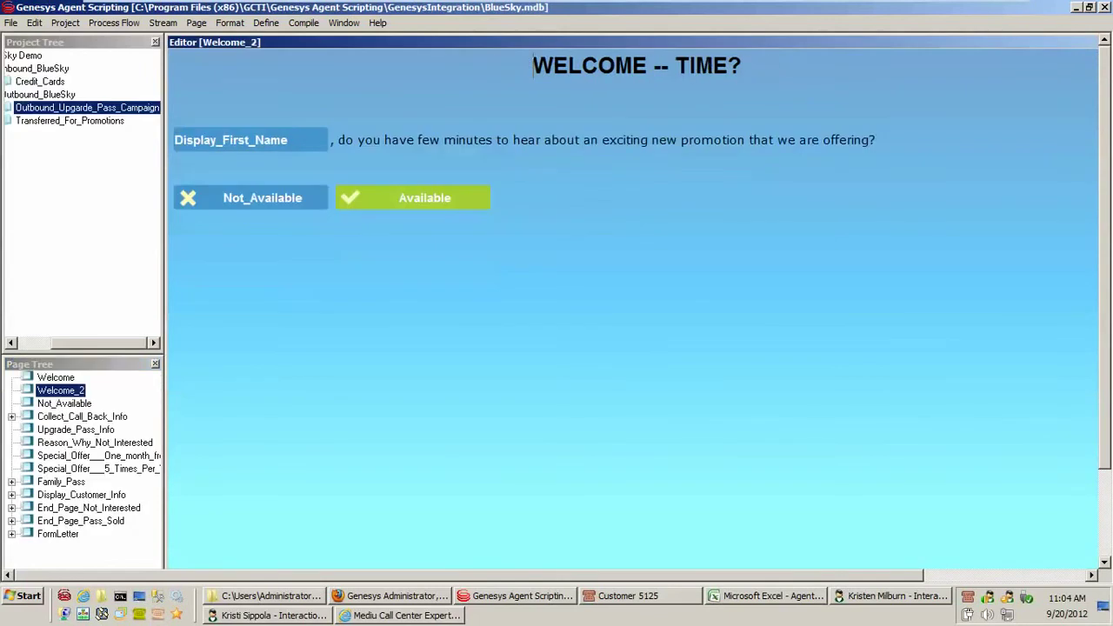
double_click(64, 404)
double_click(76, 429)
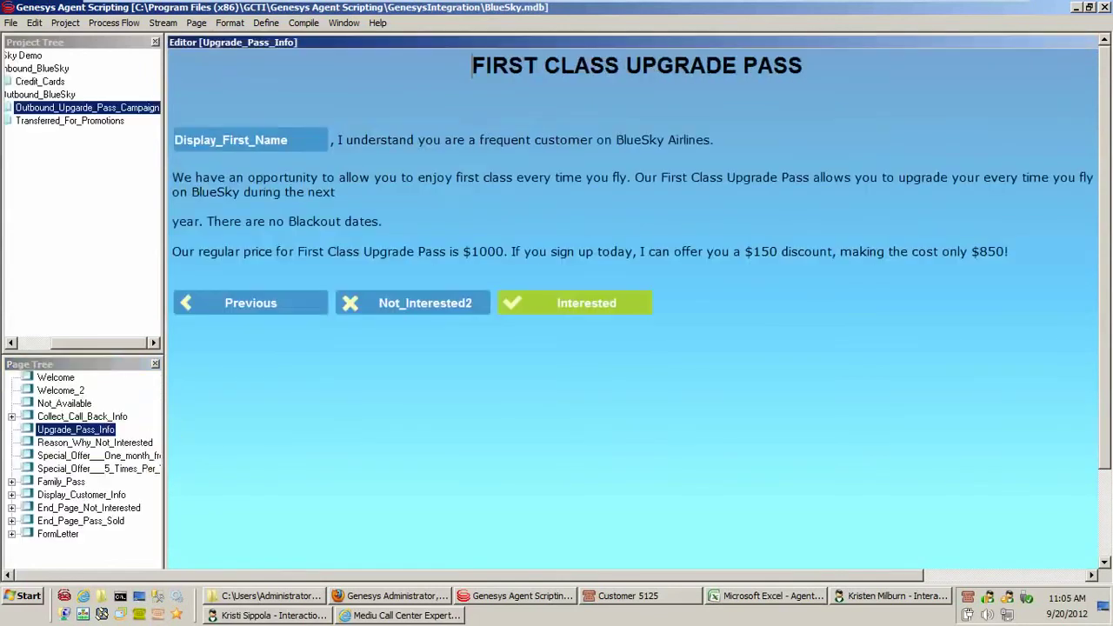